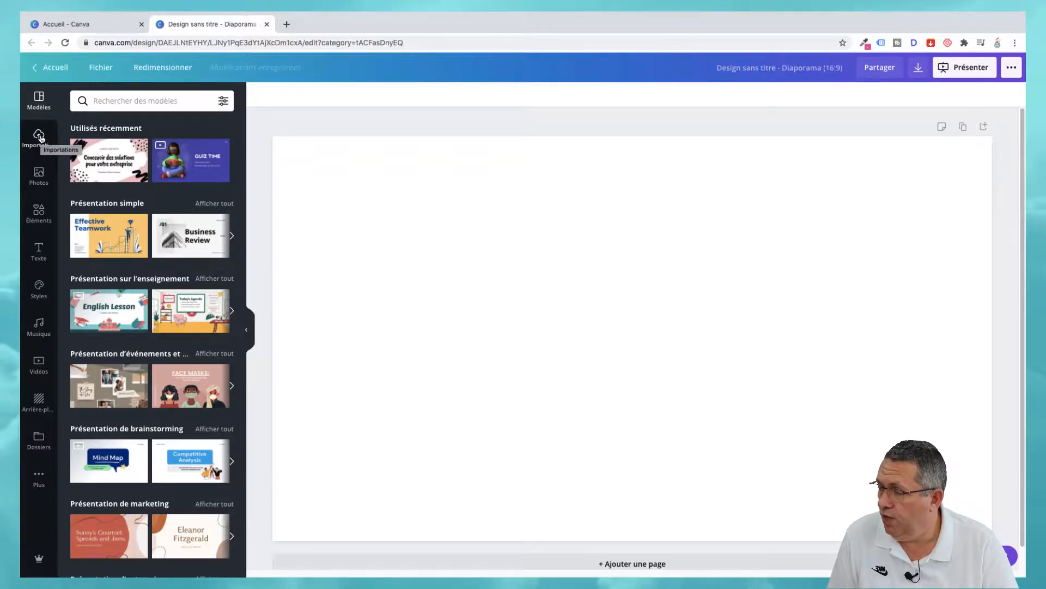
# Display the uploaded videos in the imported media.
pyautogui.click(40, 136)
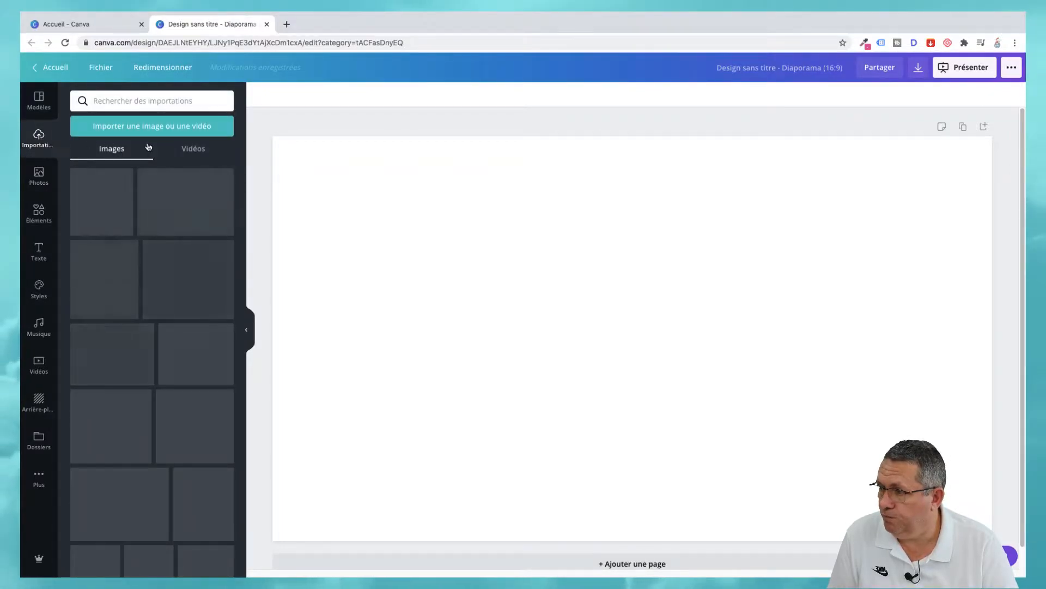
pyautogui.click(187, 152)
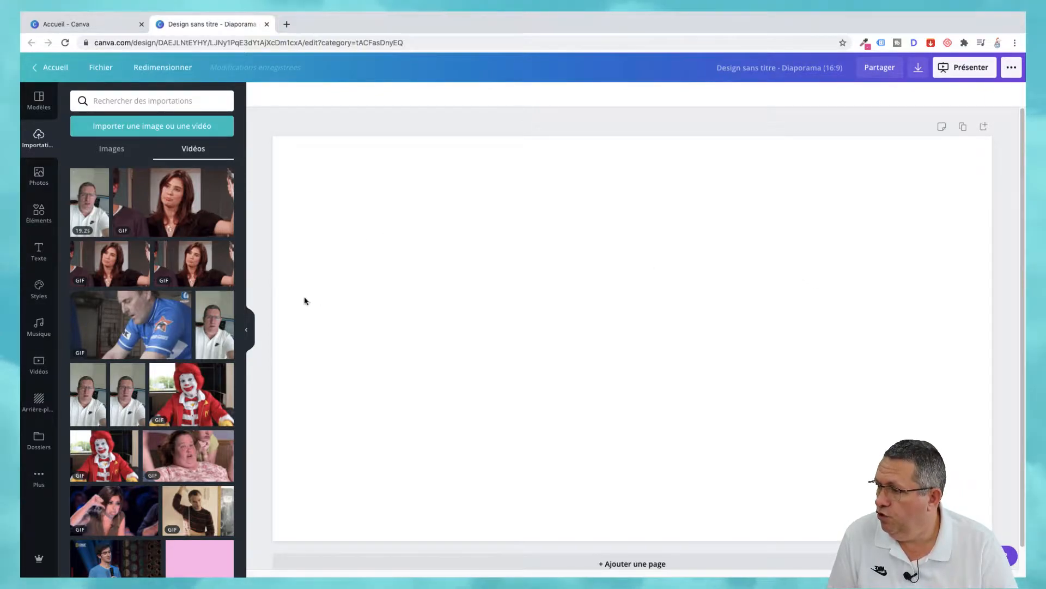
# Add the smartphone frame from the Cadres collection to the page and enlarge it, keeping it near the page's centre.
pyautogui.click(39, 214)
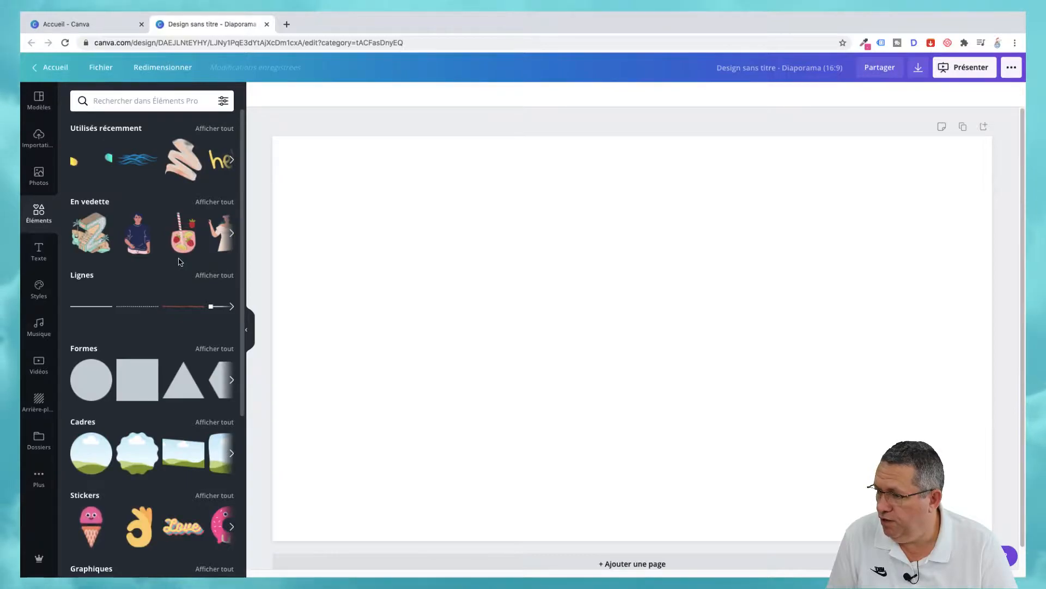
pyautogui.click(209, 425)
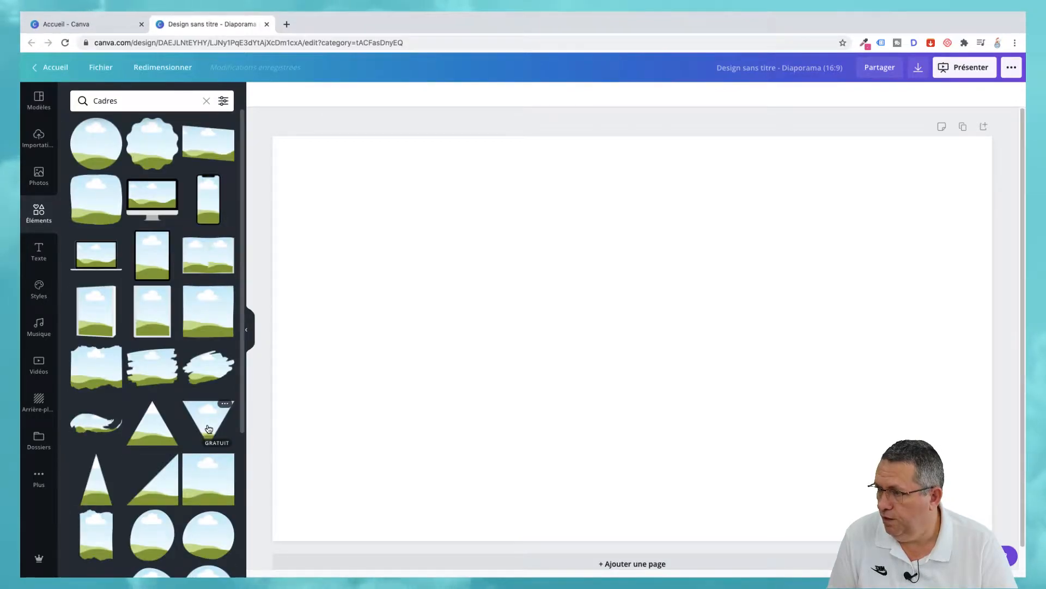
pyautogui.click(208, 206)
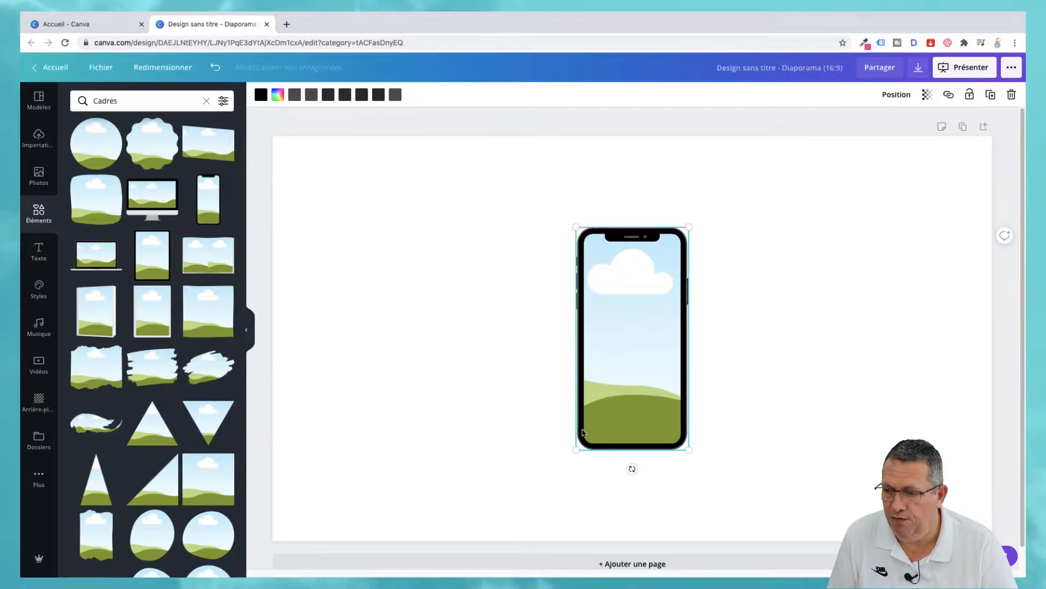
pyautogui.moveTo(571, 456); pyautogui.dragTo(551, 495)
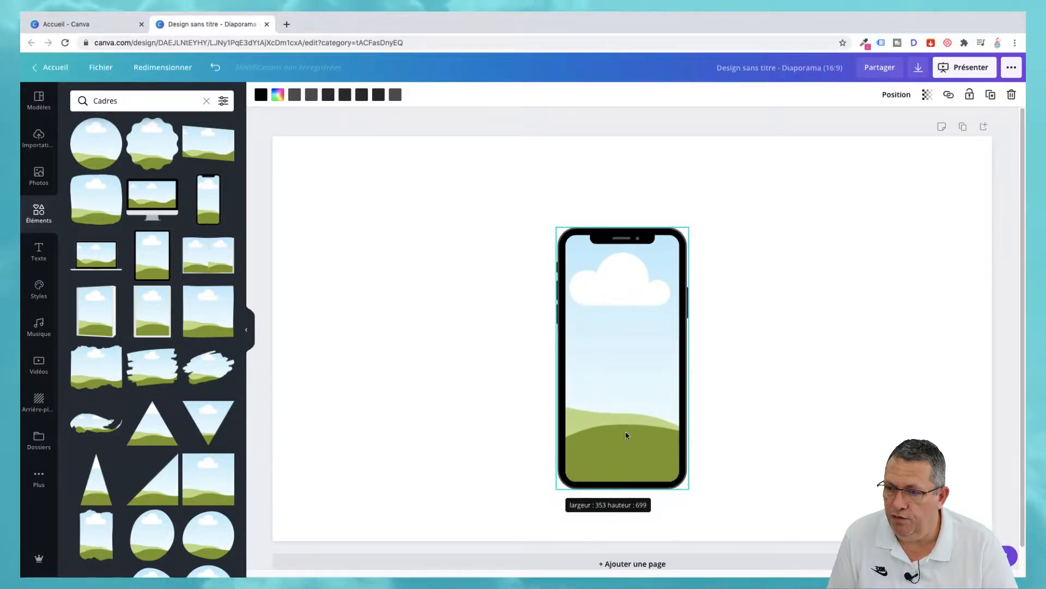
pyautogui.moveTo(703, 218); pyautogui.dragTo(723, 198)
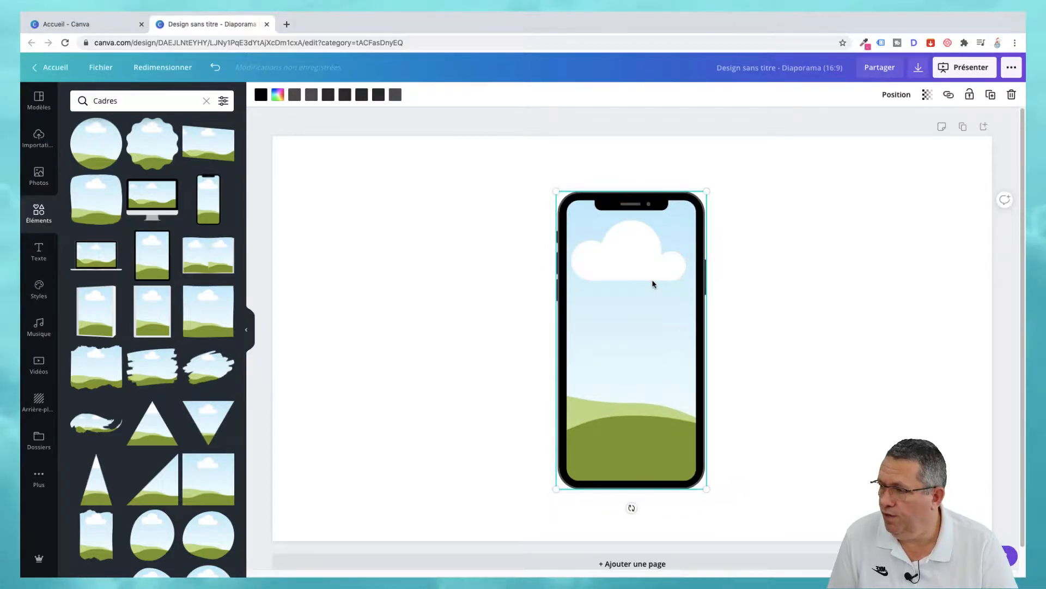
# Fill the smartphone frame with the 19.2 s uploaded video, preview its playback and pause it.
pyautogui.click(36, 139)
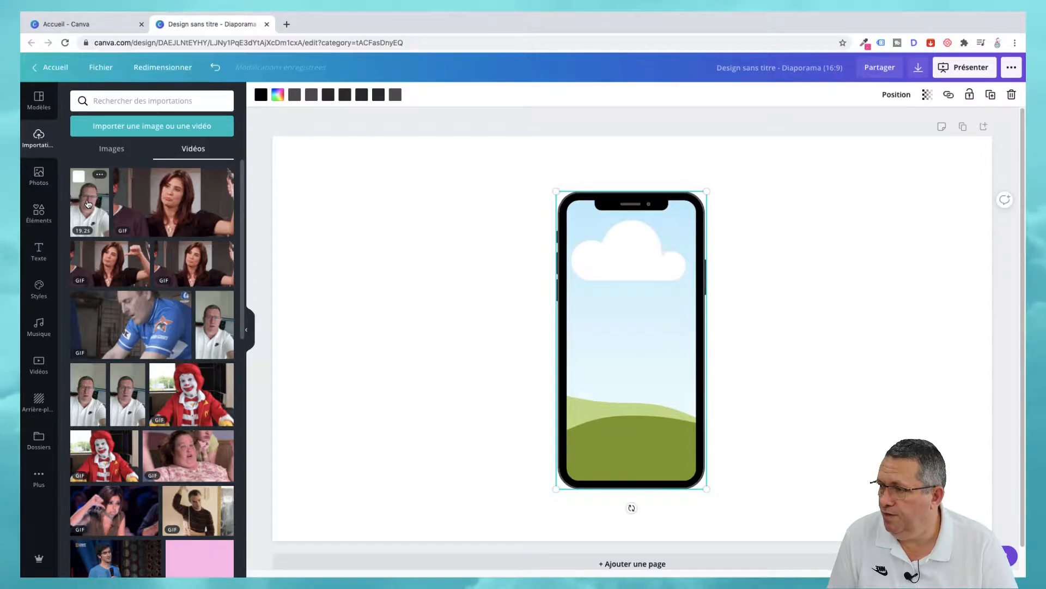
pyautogui.moveTo(87, 204); pyautogui.dragTo(606, 241)
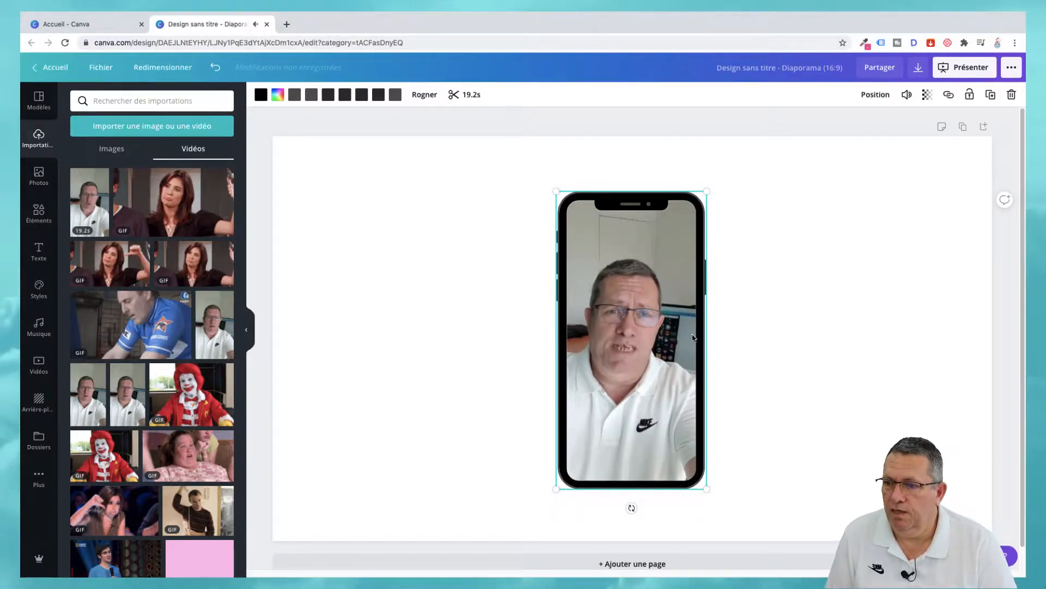
pyautogui.click(632, 342)
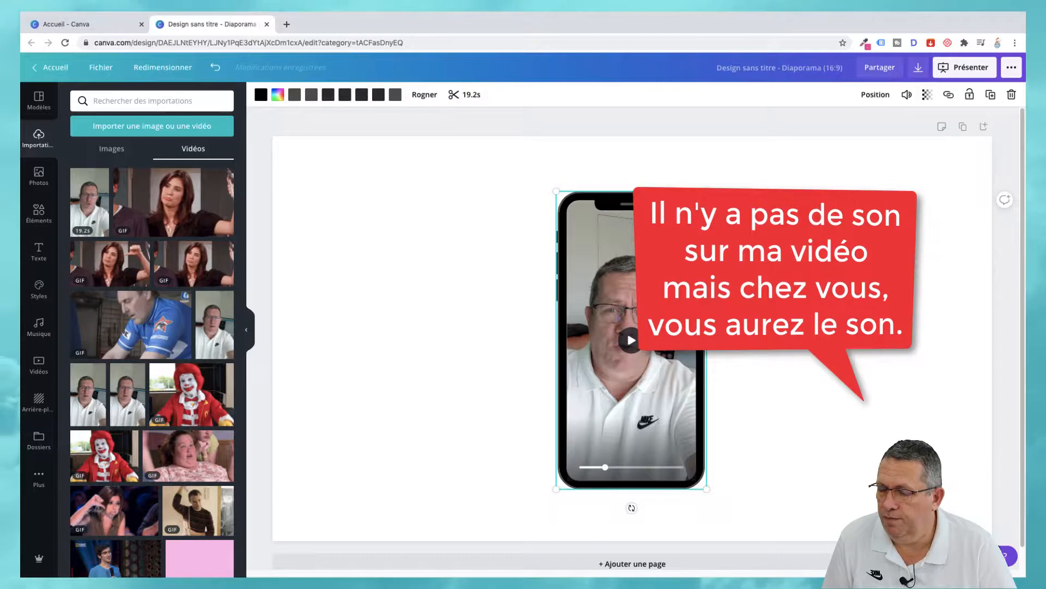
pyautogui.click(632, 341)
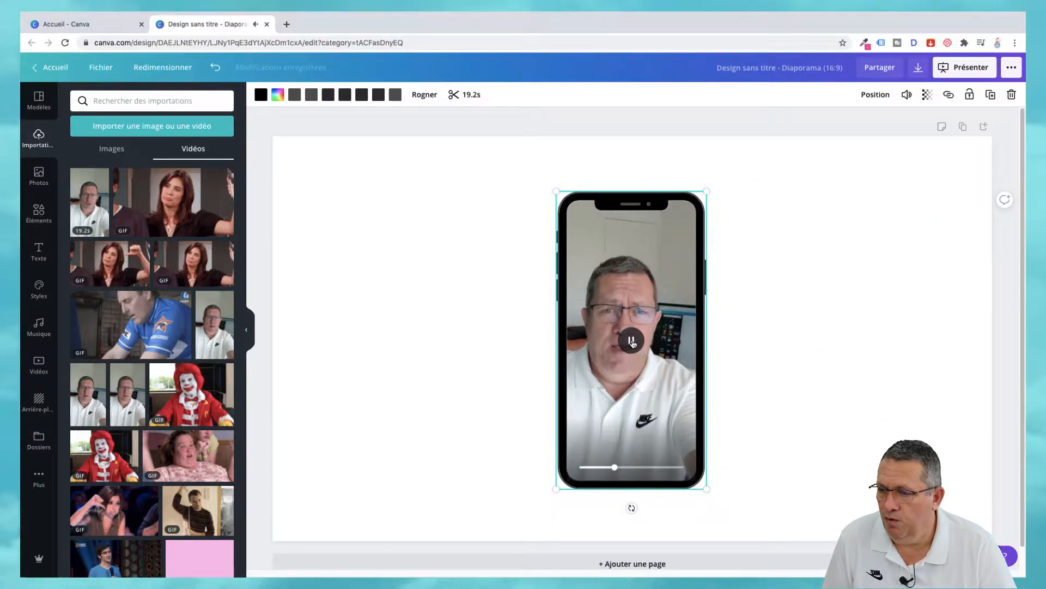
pyautogui.click(632, 341)
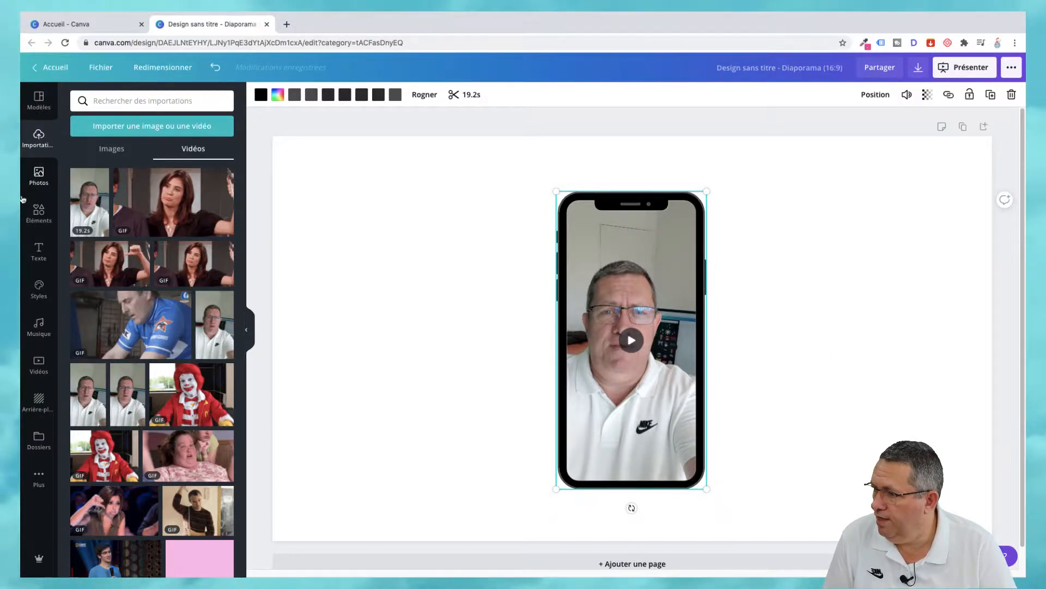
# Replace the Cadres search in the elements library with "blob liquid" and filter the results to Animé.
pyautogui.click(36, 213)
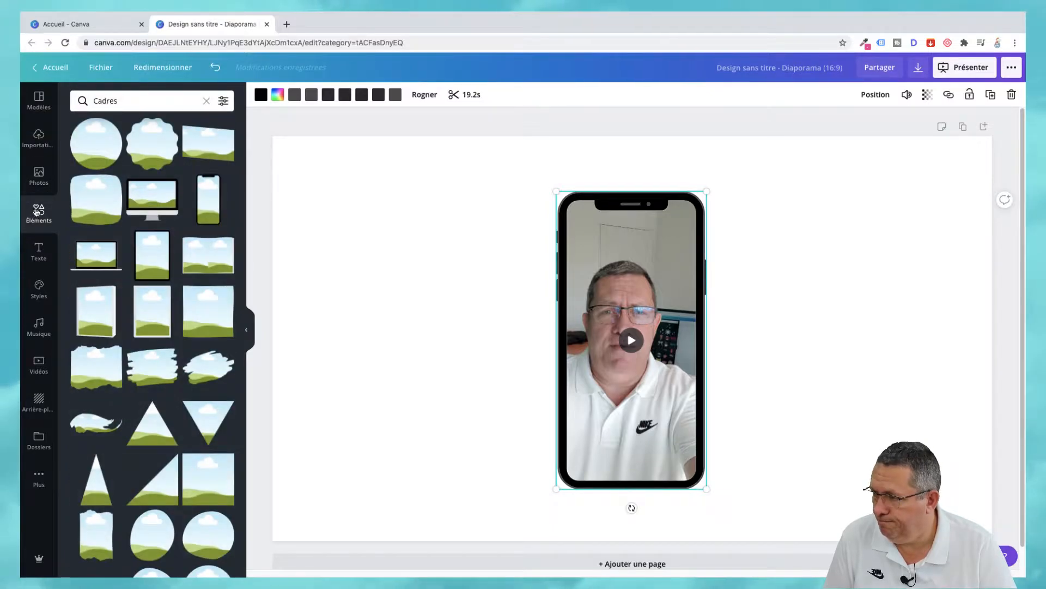
pyautogui.click(206, 103)
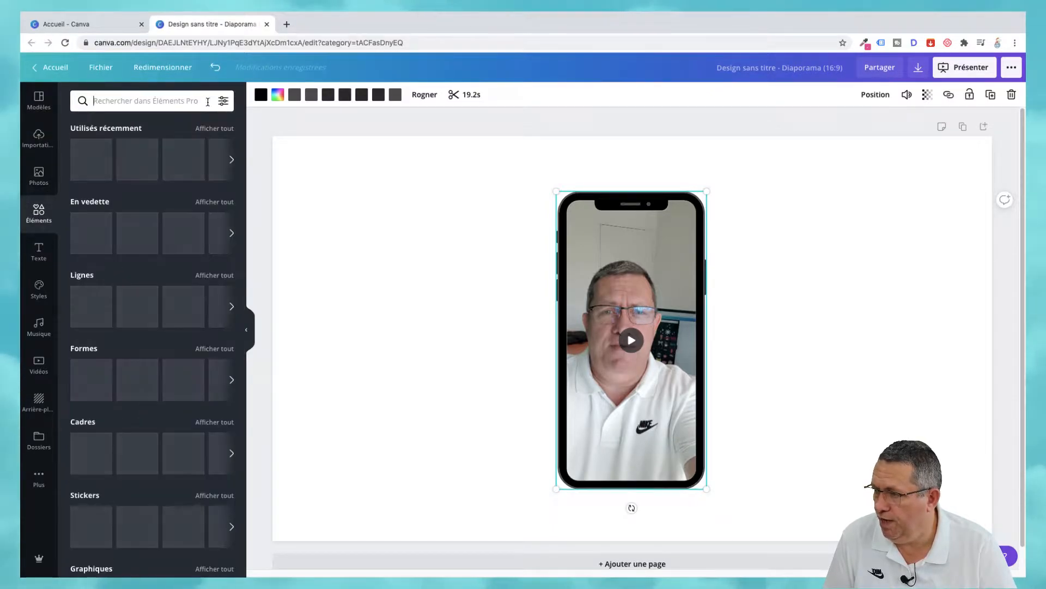
pyautogui.click(150, 101)
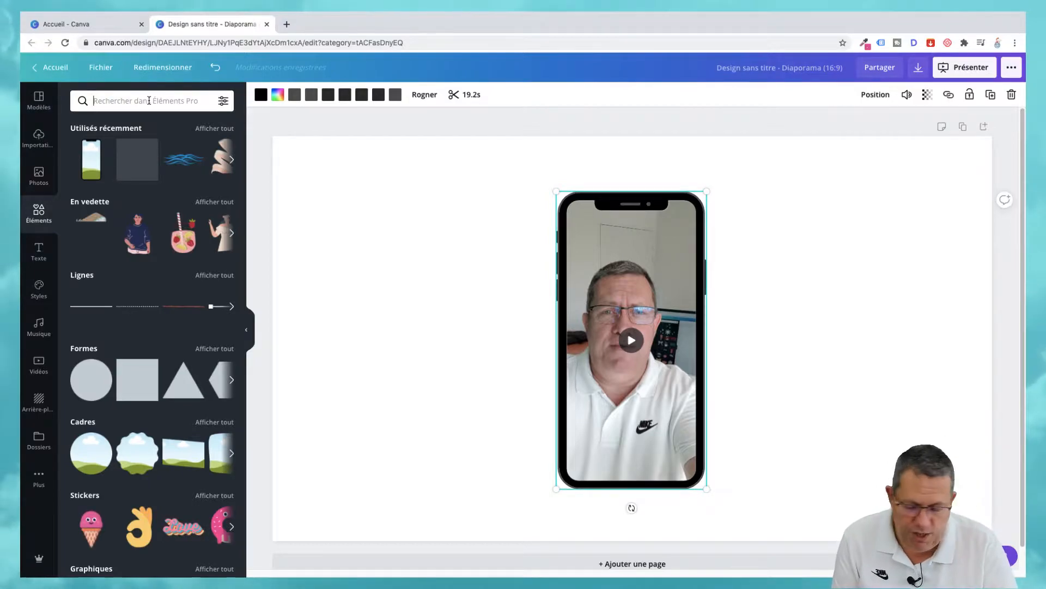
pyautogui.write('blob liquid')
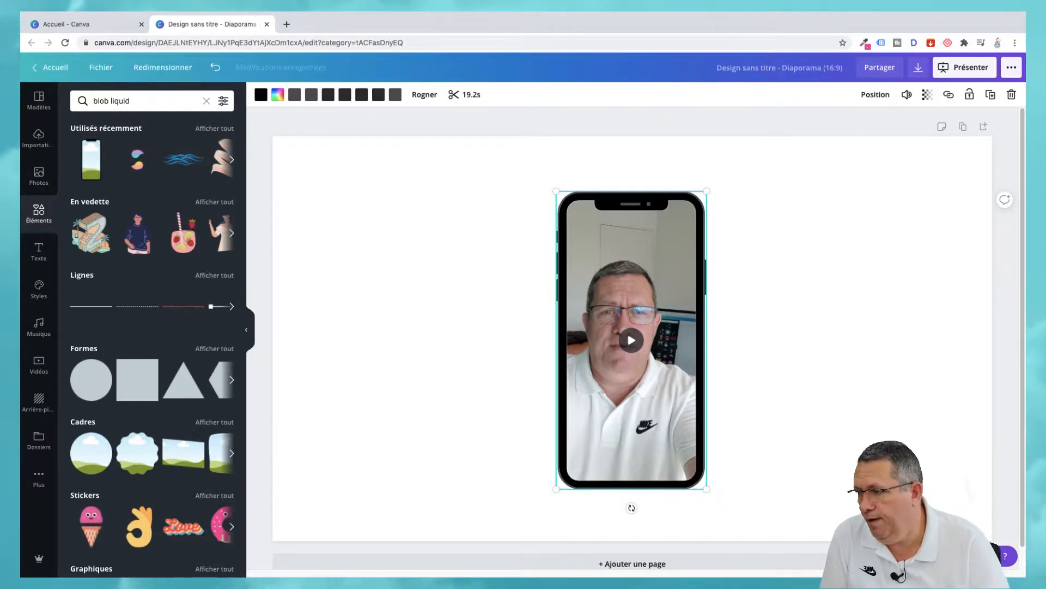
pyautogui.press('Return')
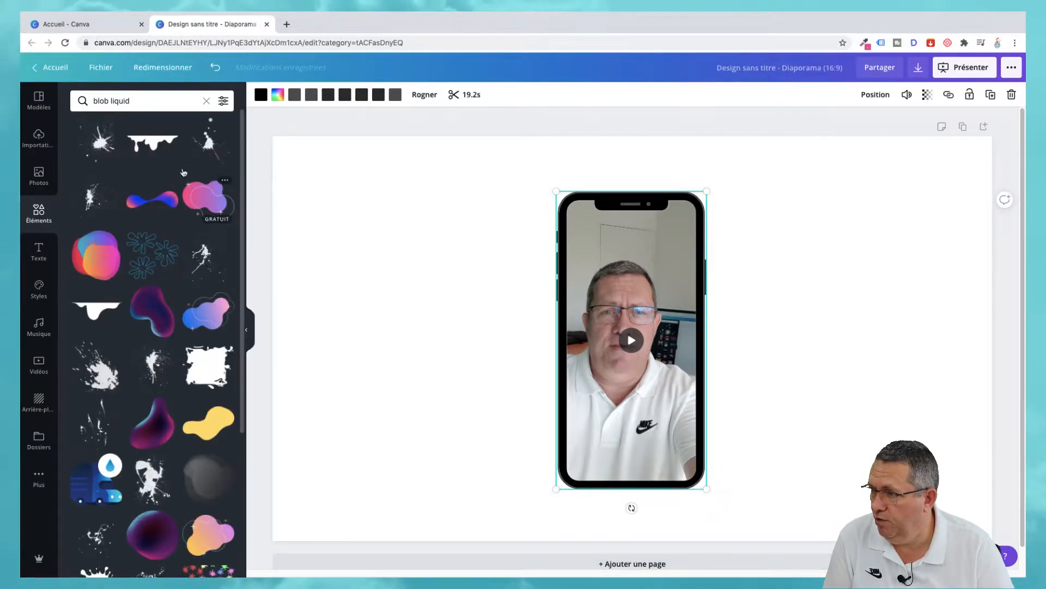
pyautogui.click(223, 102)
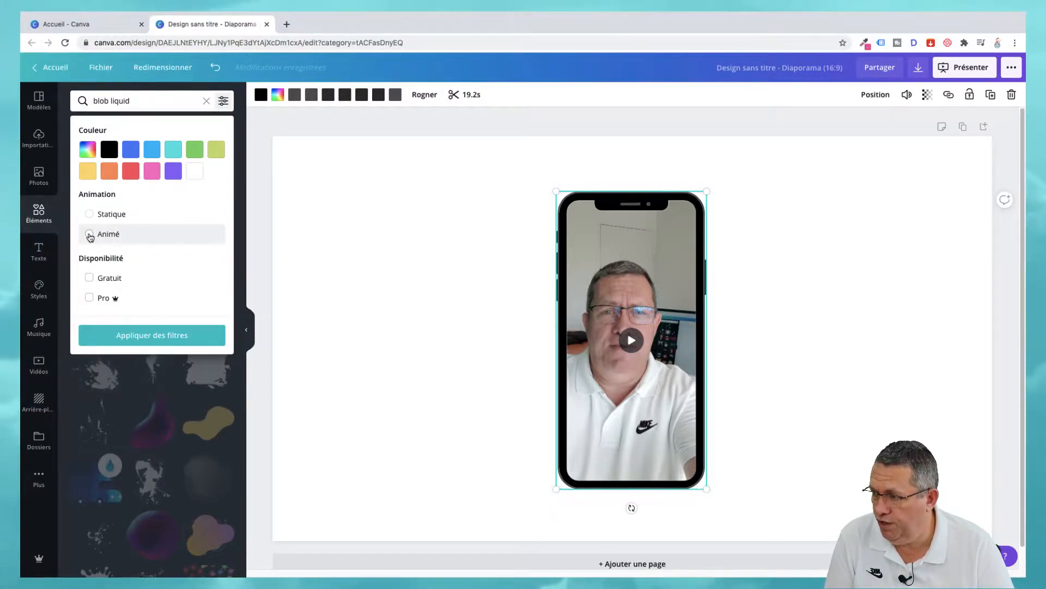
pyautogui.click(90, 235)
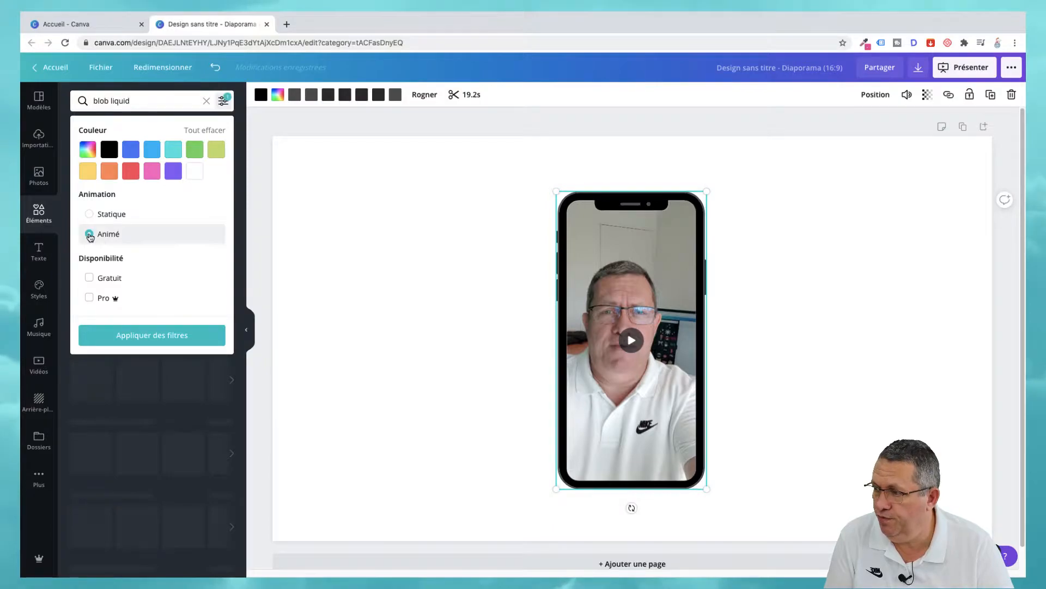
pyautogui.click(158, 335)
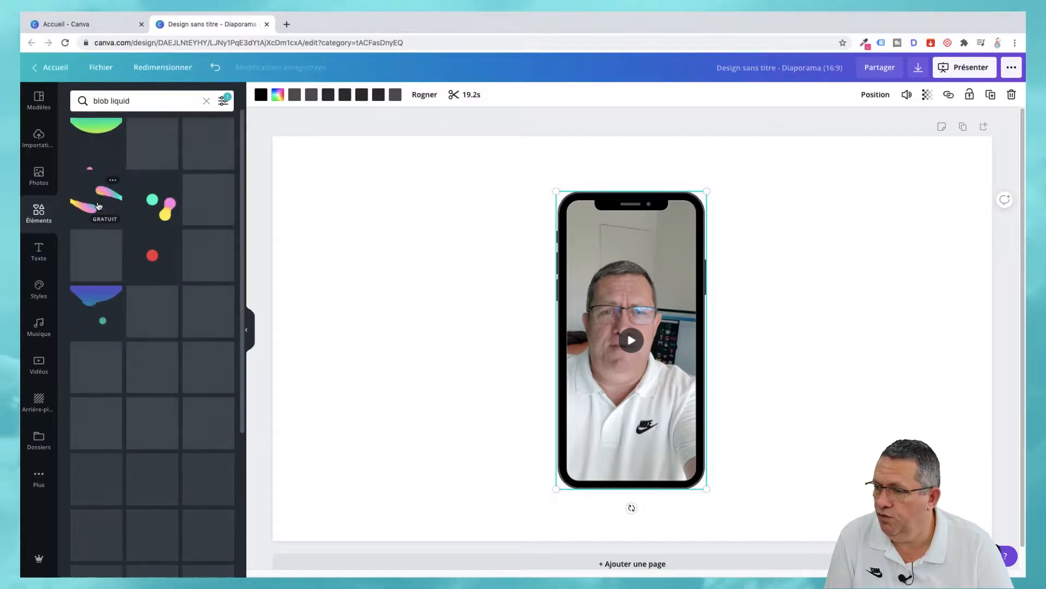
# Insert the free animated element with two swirling multicolour blobs and delete its extra copy.
pyautogui.click(99, 206)
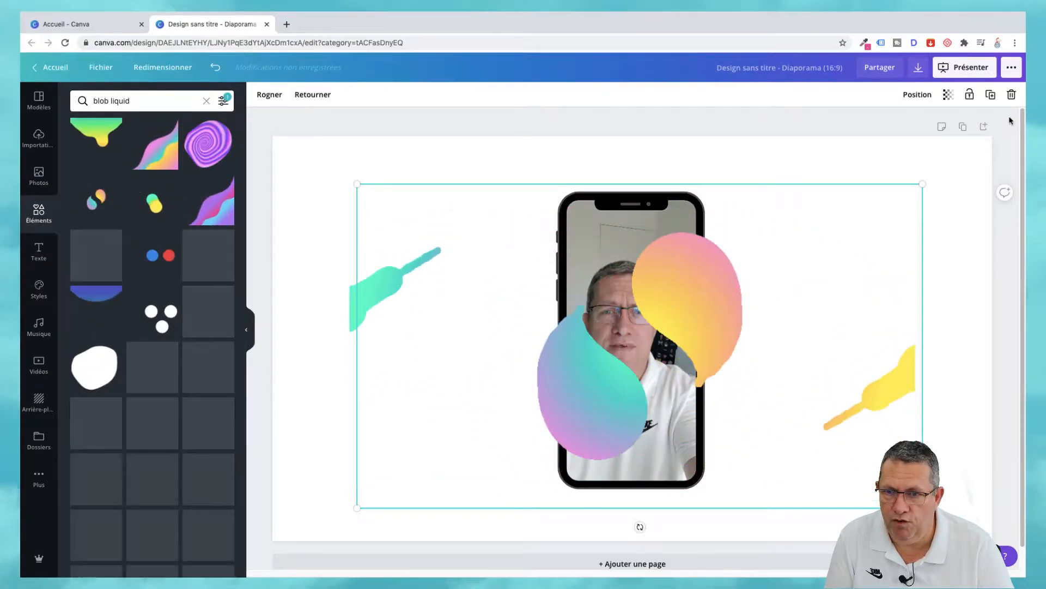
pyautogui.click(1012, 96)
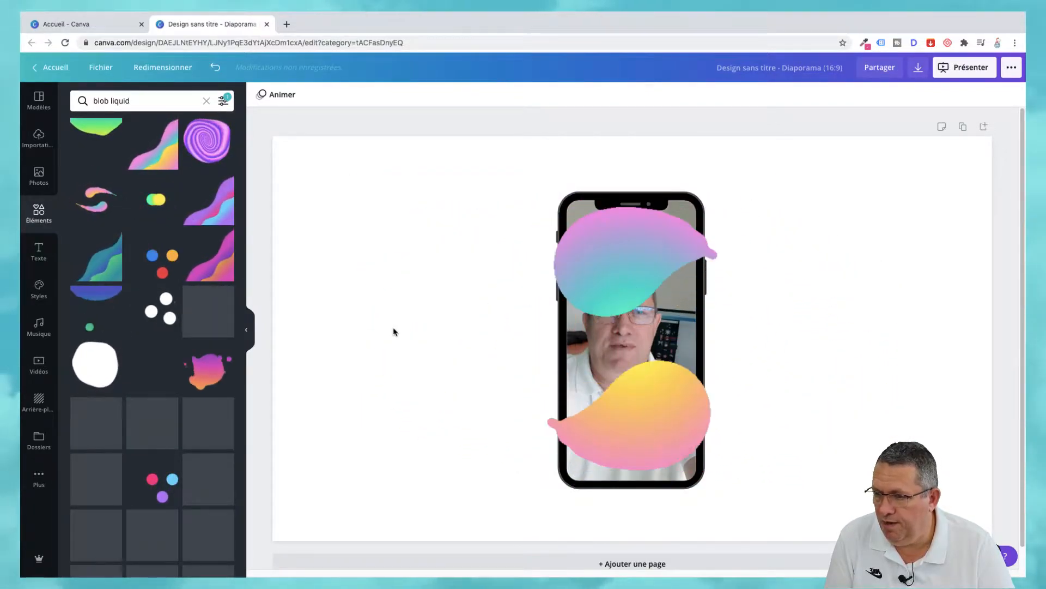
# Enlarge the remaining animated blob element from its opposite corners until it covers the whole page.
pyautogui.click(371, 225)
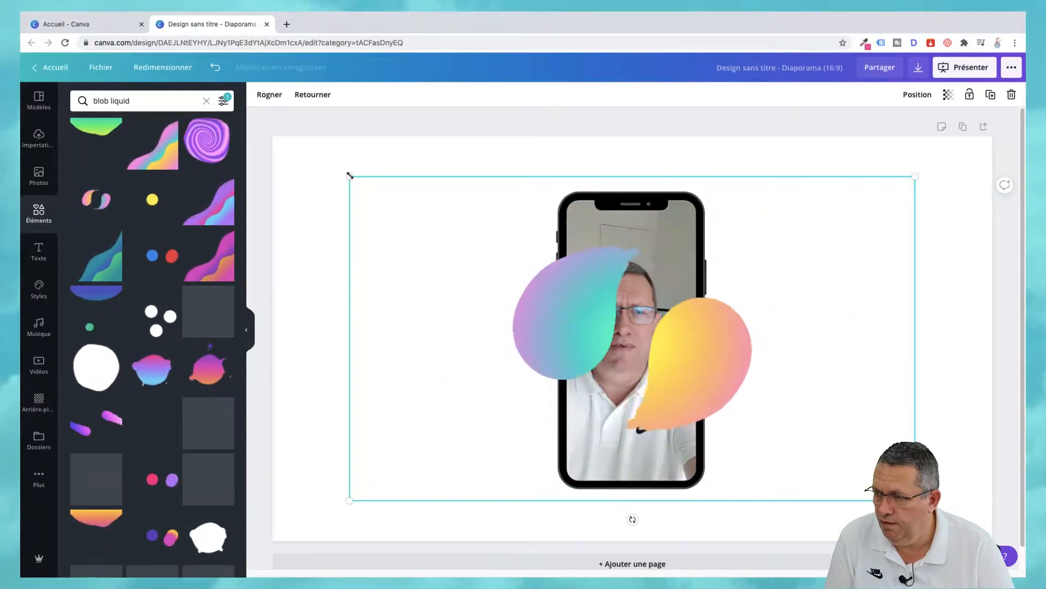
pyautogui.moveTo(350, 175); pyautogui.dragTo(279, 136)
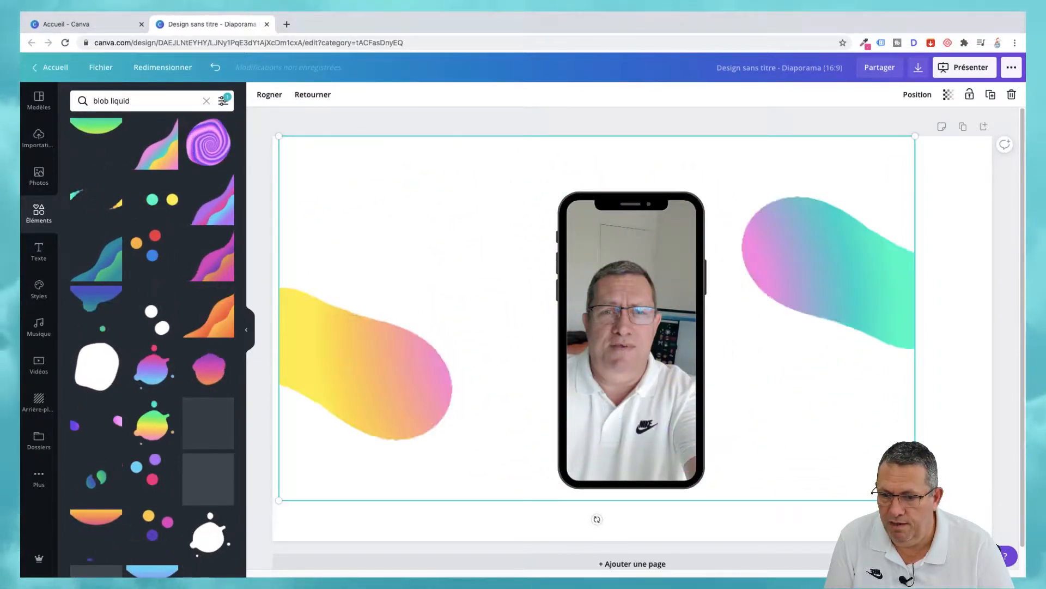
pyautogui.moveTo(915, 500); pyautogui.dragTo(996, 546)
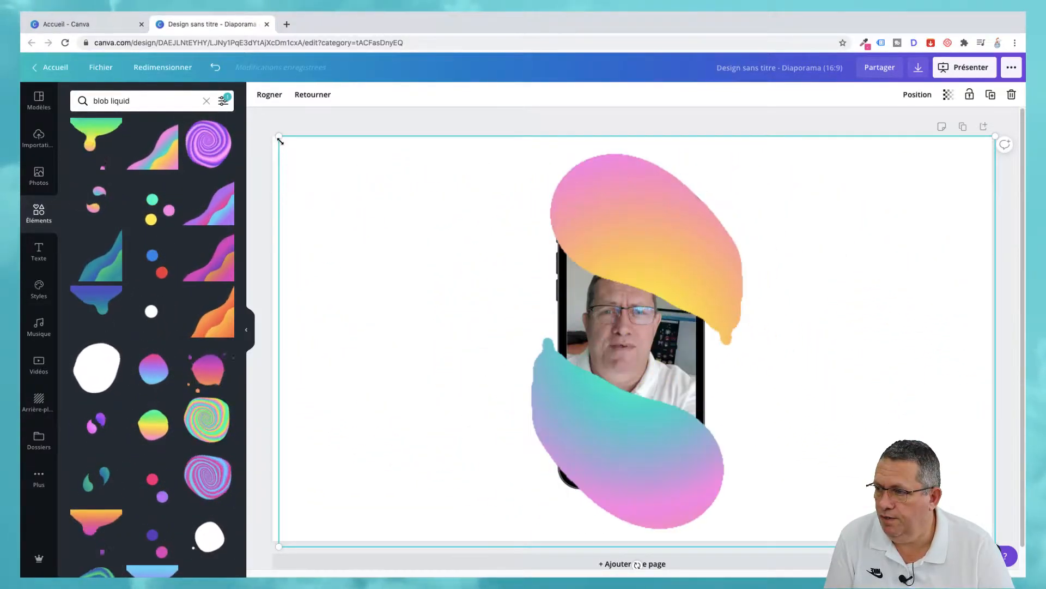
pyautogui.moveTo(280, 140); pyautogui.dragTo(265, 128)
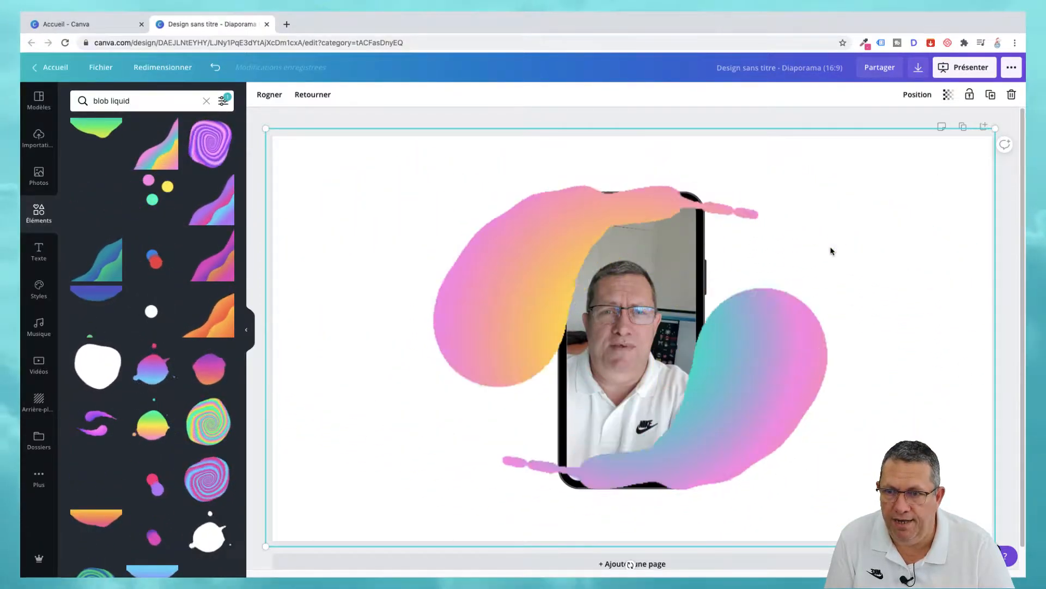
# Send the animated blob element behind the smartphone and trim its size to match the page's upper corners.
pyautogui.click(918, 96)
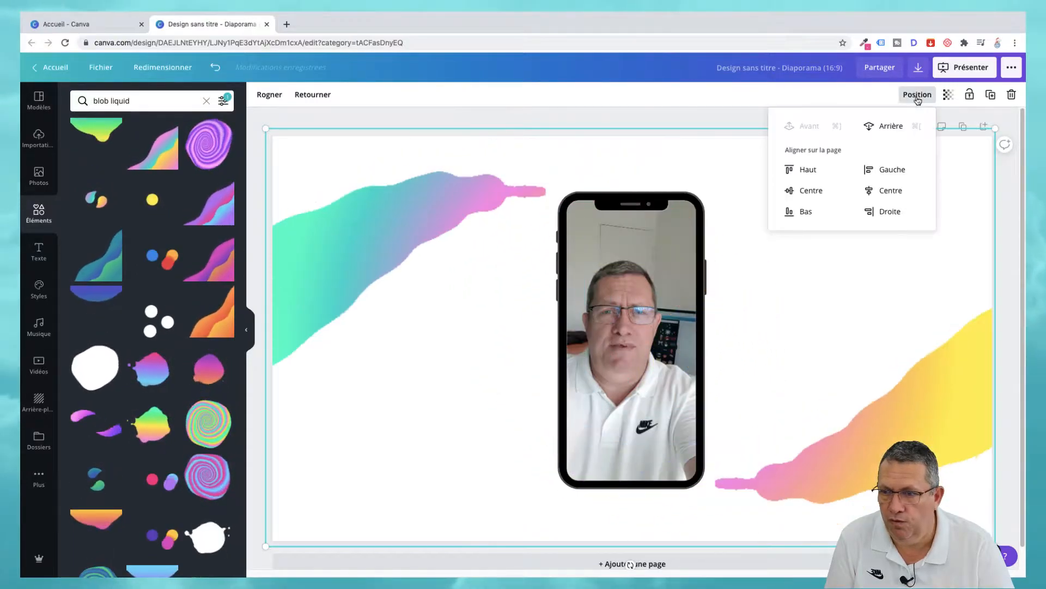
pyautogui.click(879, 127)
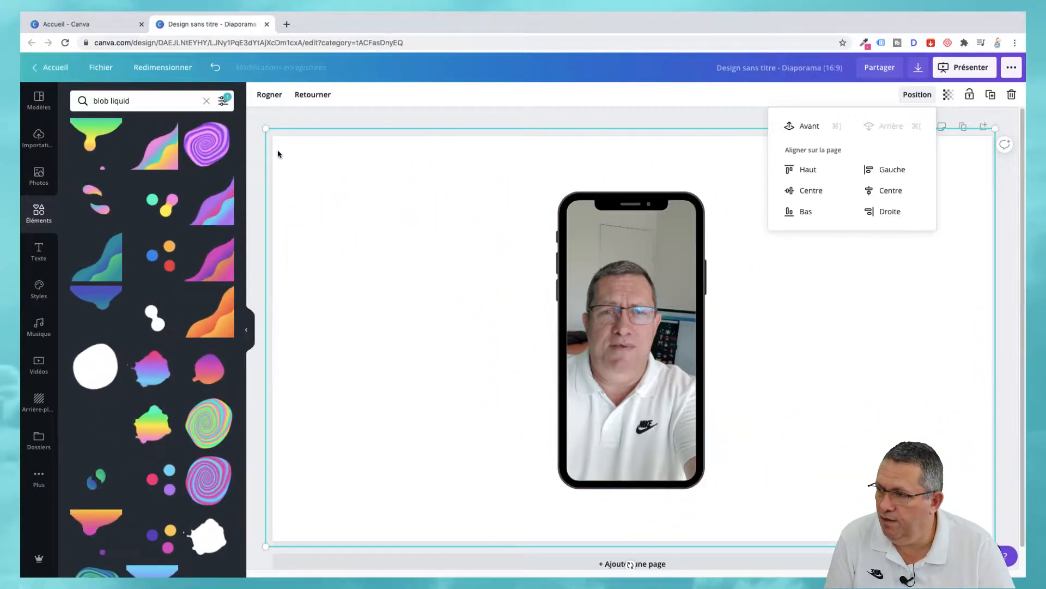
pyautogui.moveTo(265, 131); pyautogui.dragTo(276, 136)
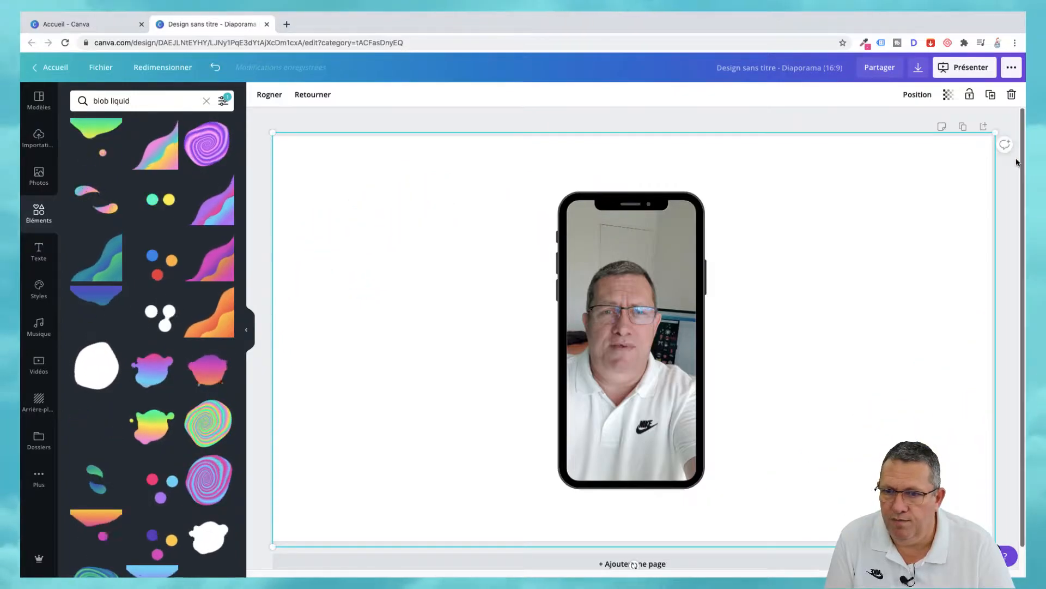
pyautogui.moveTo(995, 132); pyautogui.dragTo(989, 138)
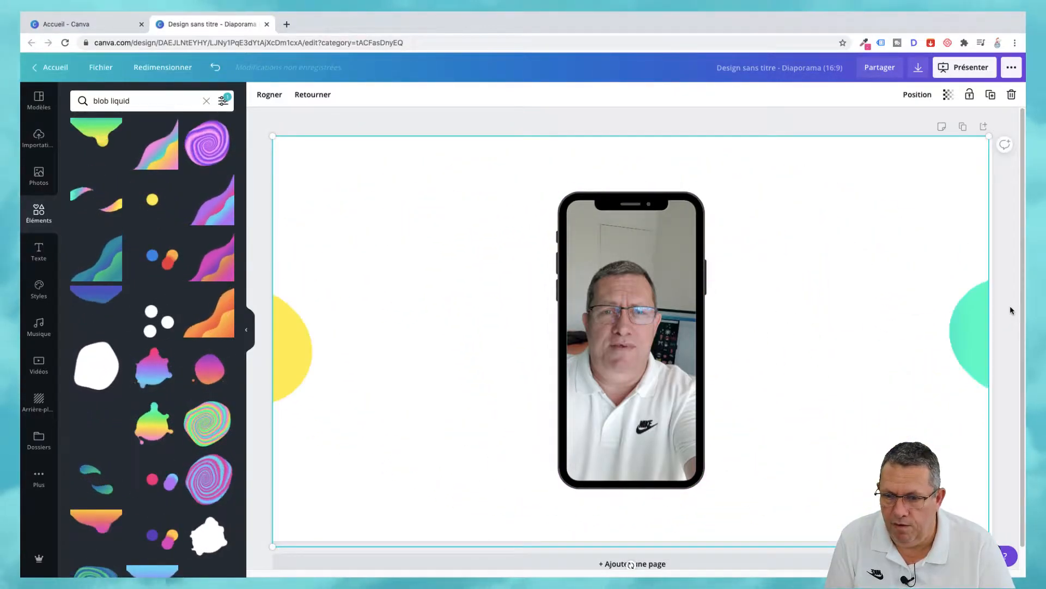
# Search the elements library for "spark + sticker".
pyautogui.scroll(-1, 1012, 311)
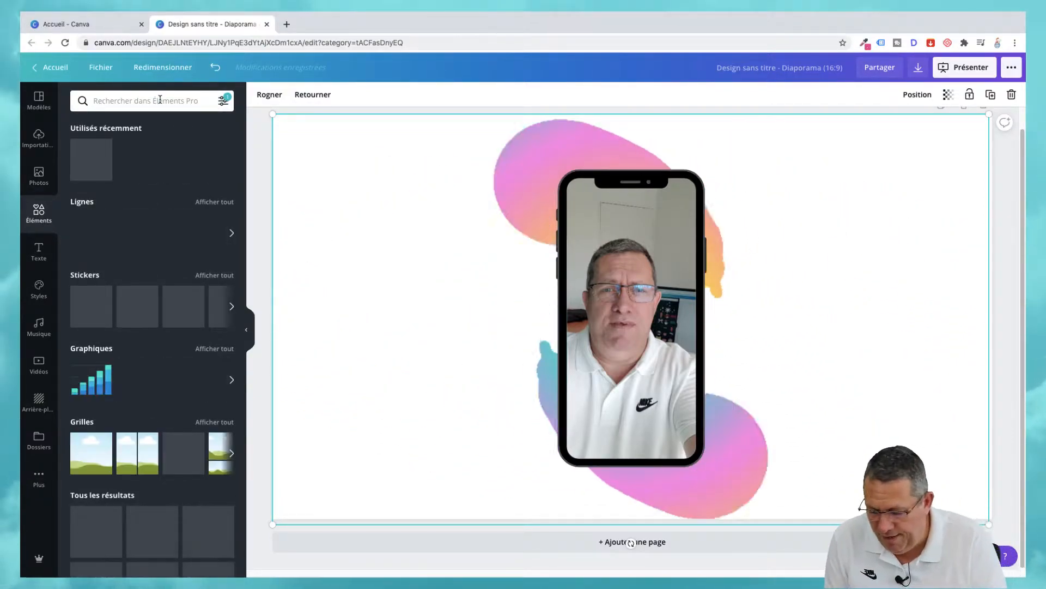
pyautogui.write('spar')
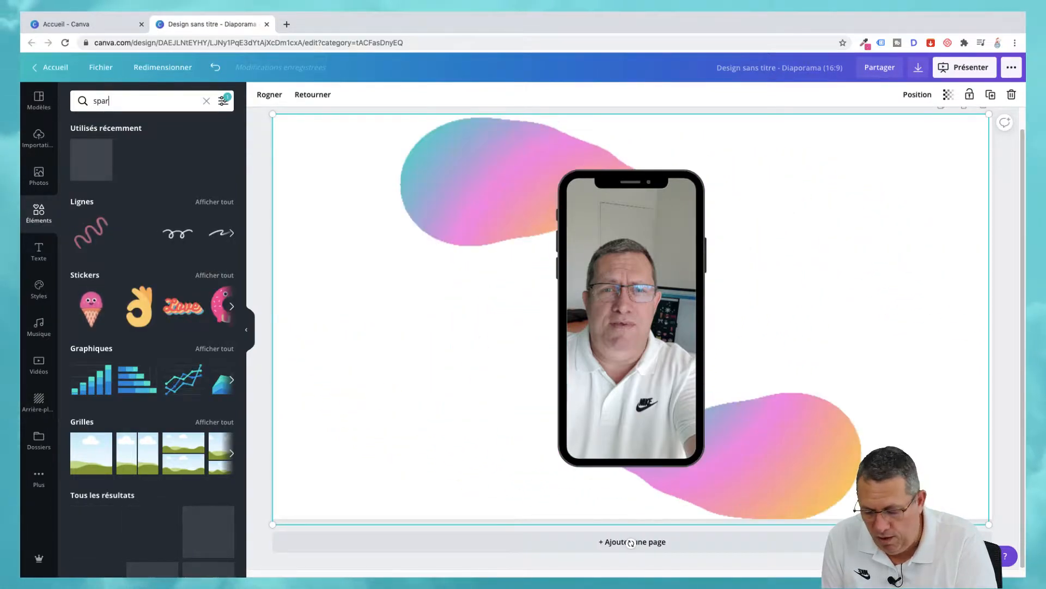
pyautogui.write('k')
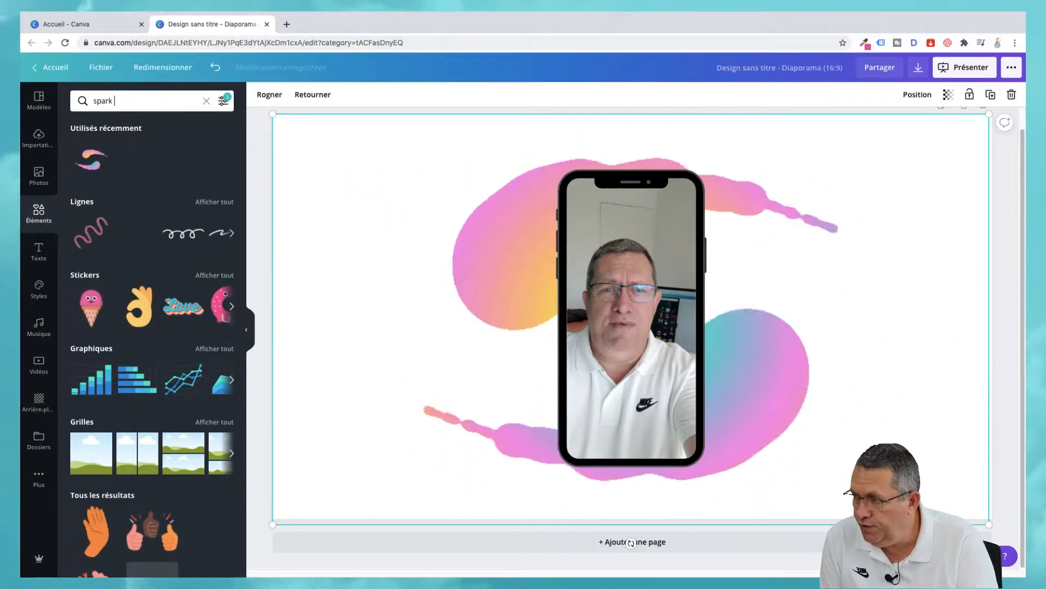
pyautogui.write(' + s')
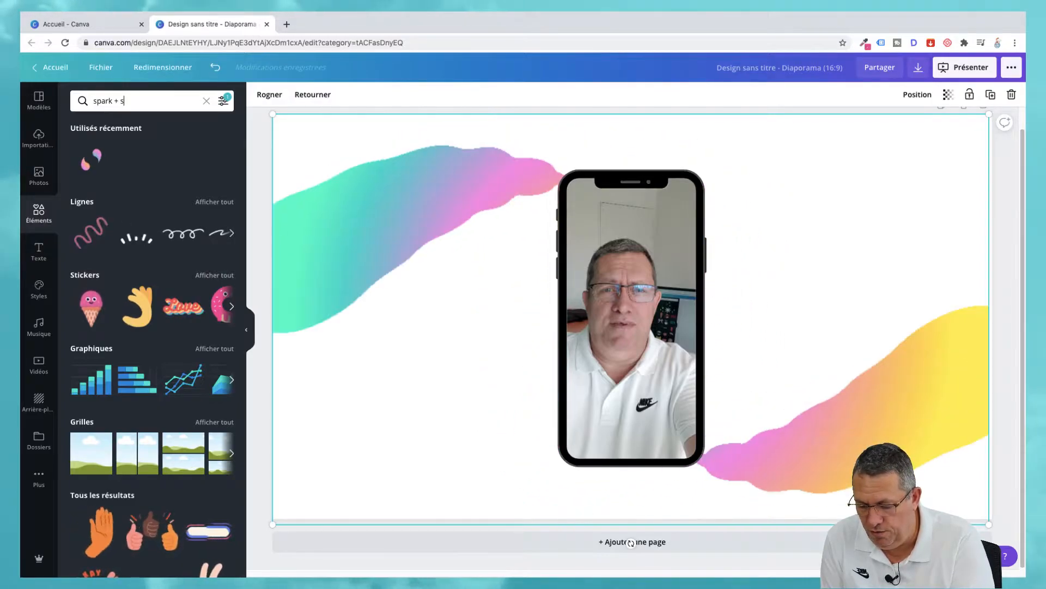
pyautogui.write('ticker')
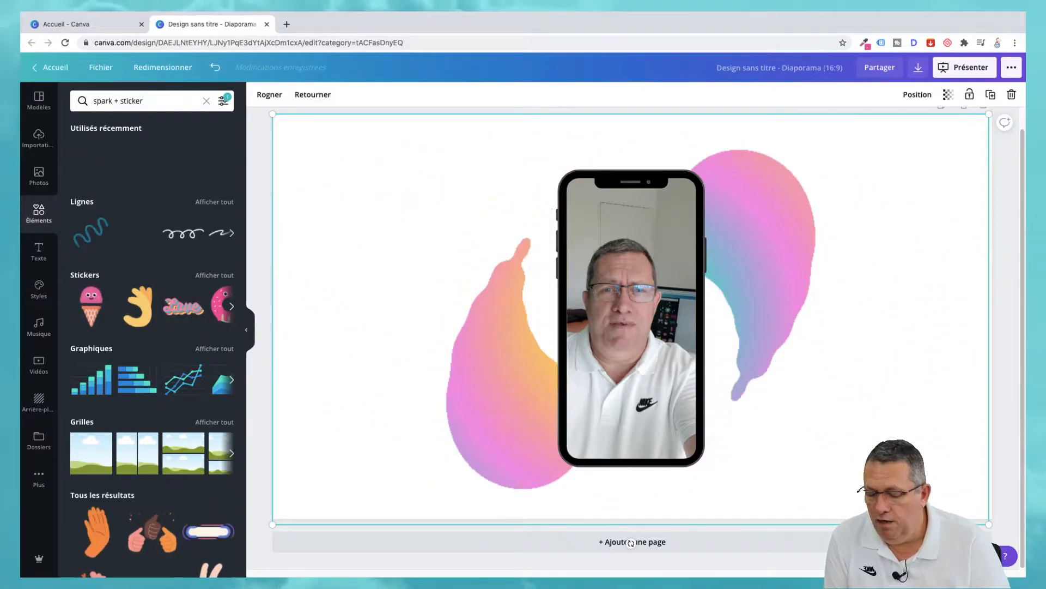
pyautogui.press('Return')
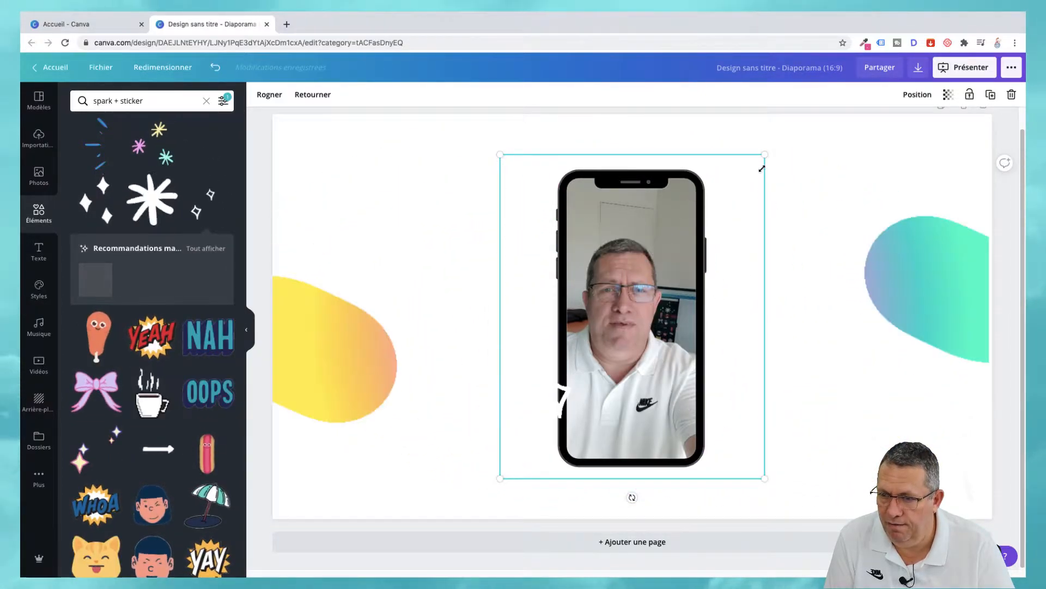
# Add the animated white sparkle sticker, shrink it to about 94 by 115, and place it near the page's left edge.
pyautogui.moveTo(715, 225); pyautogui.dragTo(625, 297)
pyautogui.moveTo(572, 333); pyautogui.dragTo(501, 409)
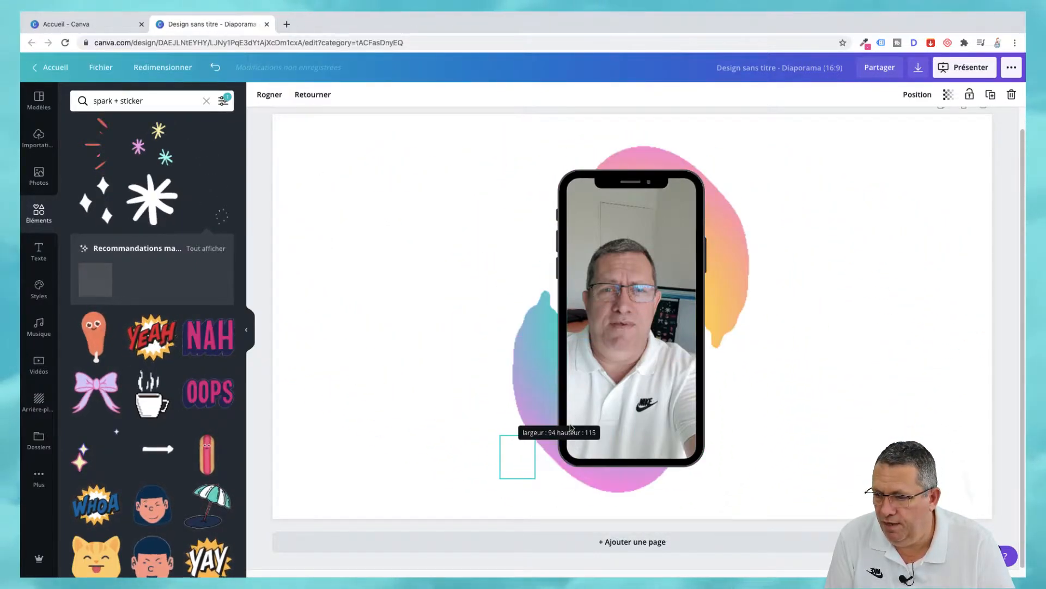
pyautogui.moveTo(571, 426); pyautogui.dragTo(524, 456)
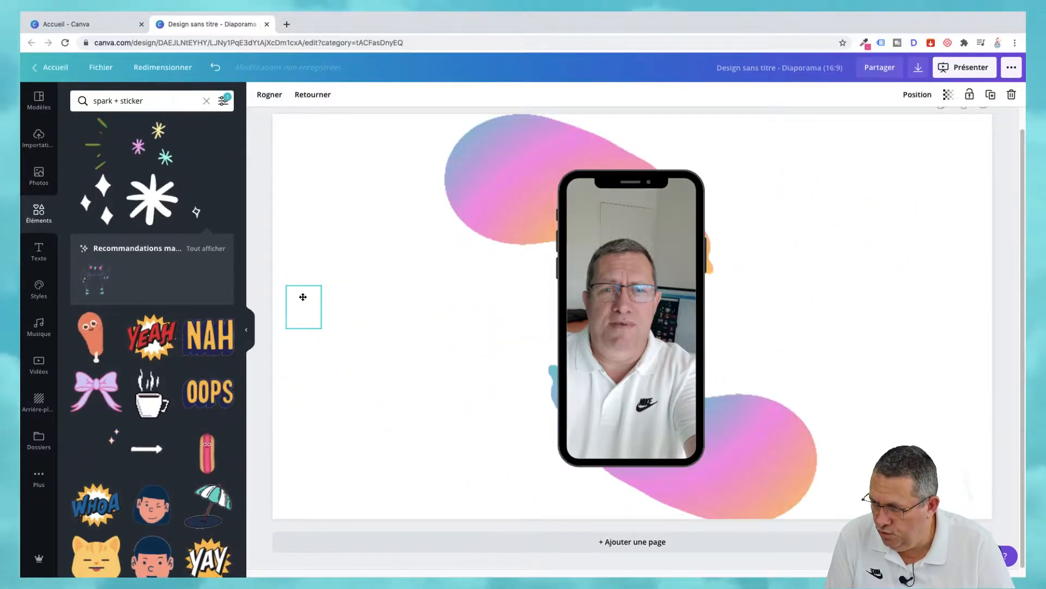
pyautogui.moveTo(303, 296); pyautogui.dragTo(315, 273)
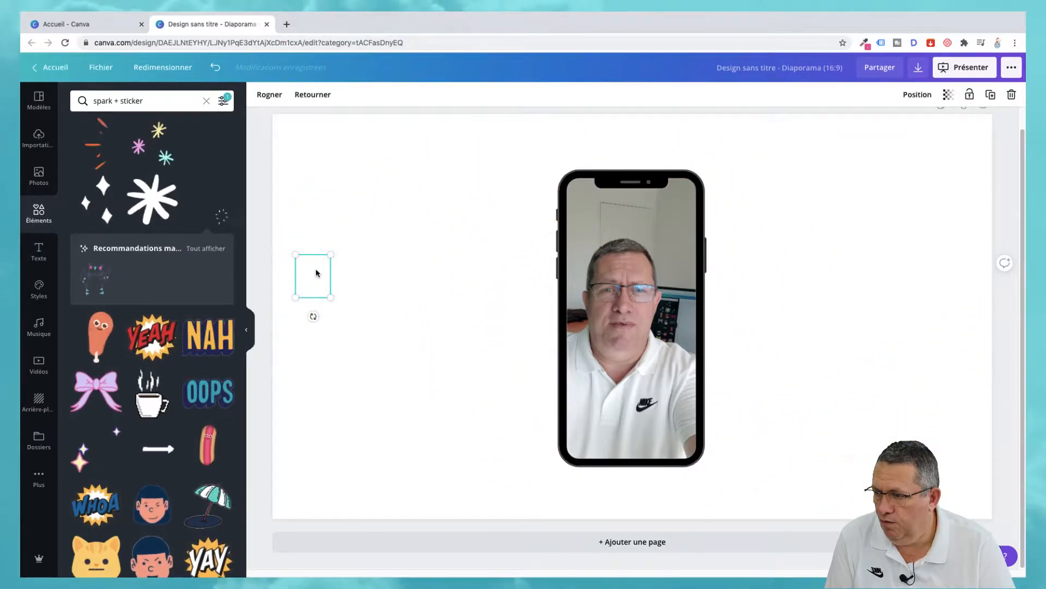
pyautogui.moveTo(317, 272); pyautogui.dragTo(317, 263)
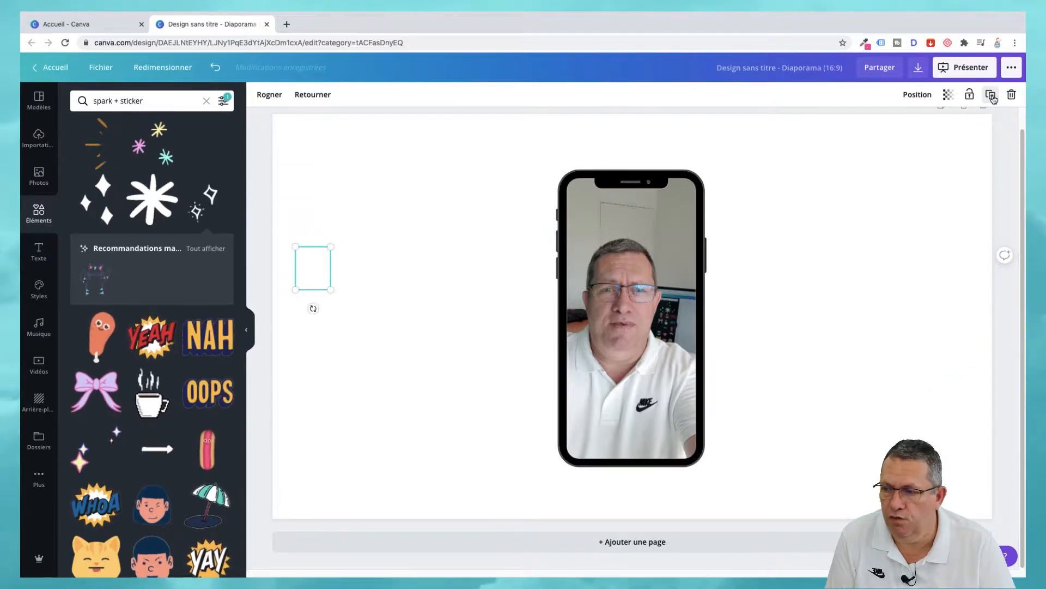
# Duplicate the sparkle sticker twice, placing one copy beside the smartphone's lower left and the other beside its upper right.
pyautogui.click(990, 96)
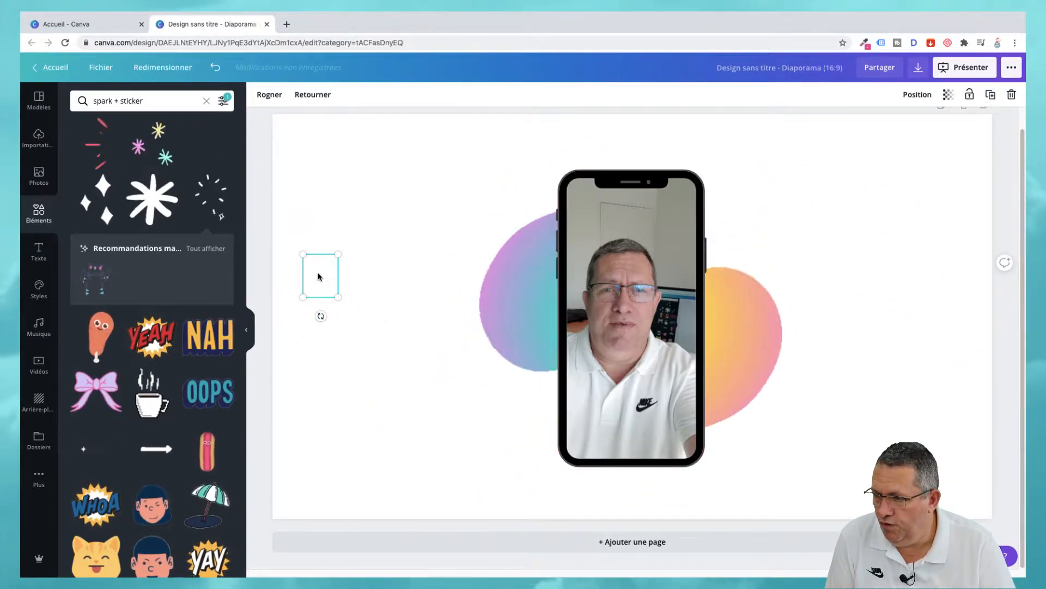
pyautogui.moveTo(335, 286); pyautogui.dragTo(510, 361)
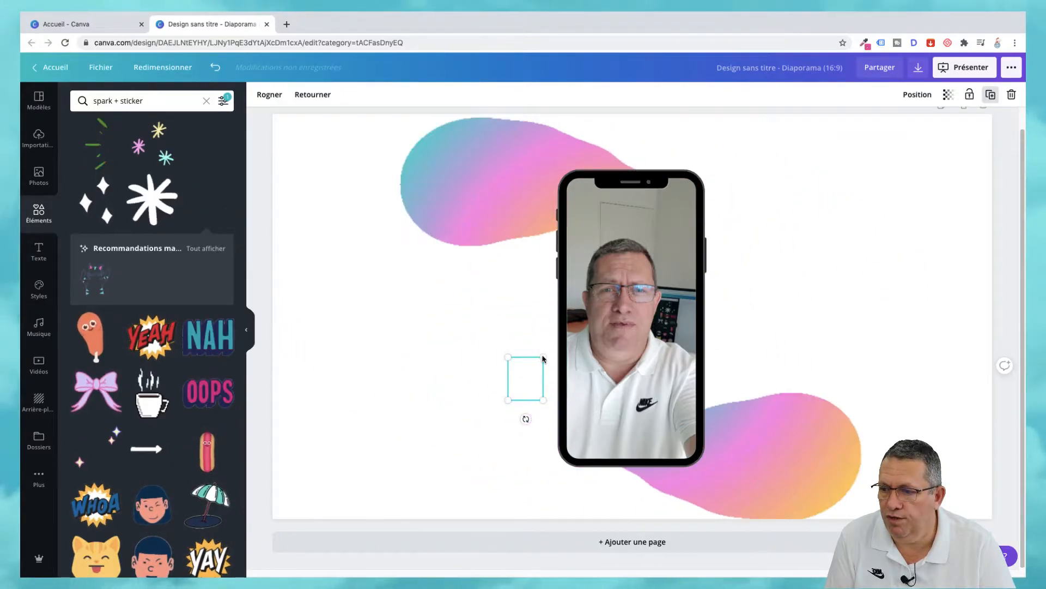
pyautogui.moveTo(531, 370); pyautogui.dragTo(776, 216)
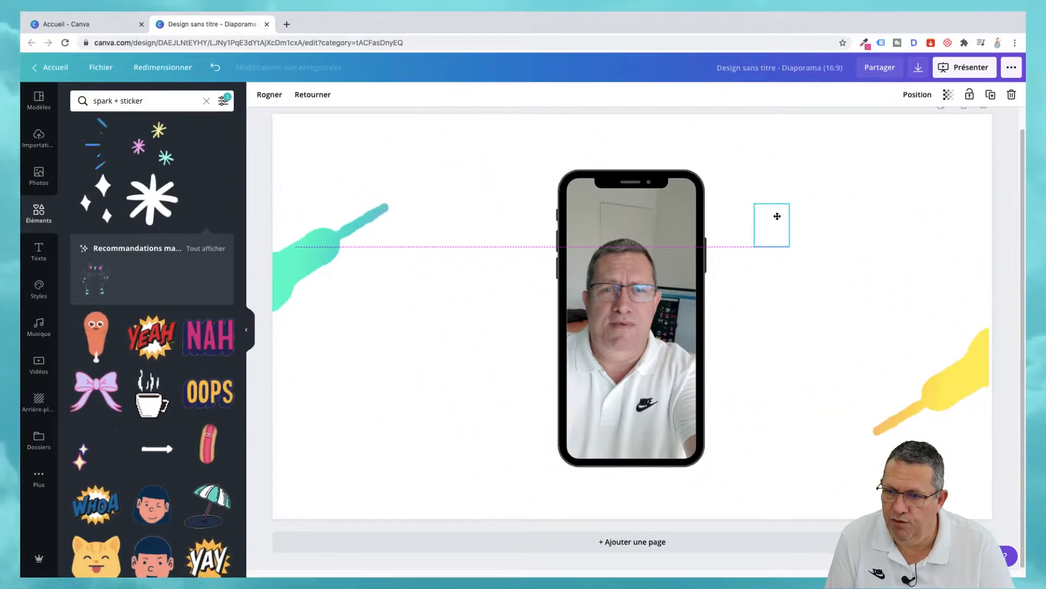
pyautogui.moveTo(778, 219); pyautogui.dragTo(777, 219)
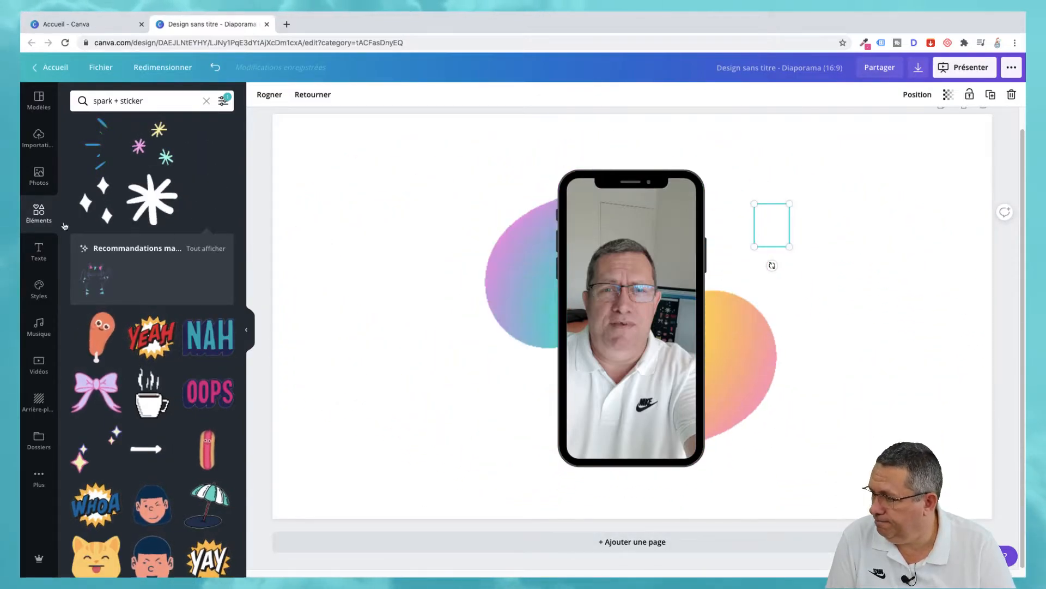
# Audition the Oiapoque track in the music library's Voyage category and add it to the page.
pyautogui.click(38, 326)
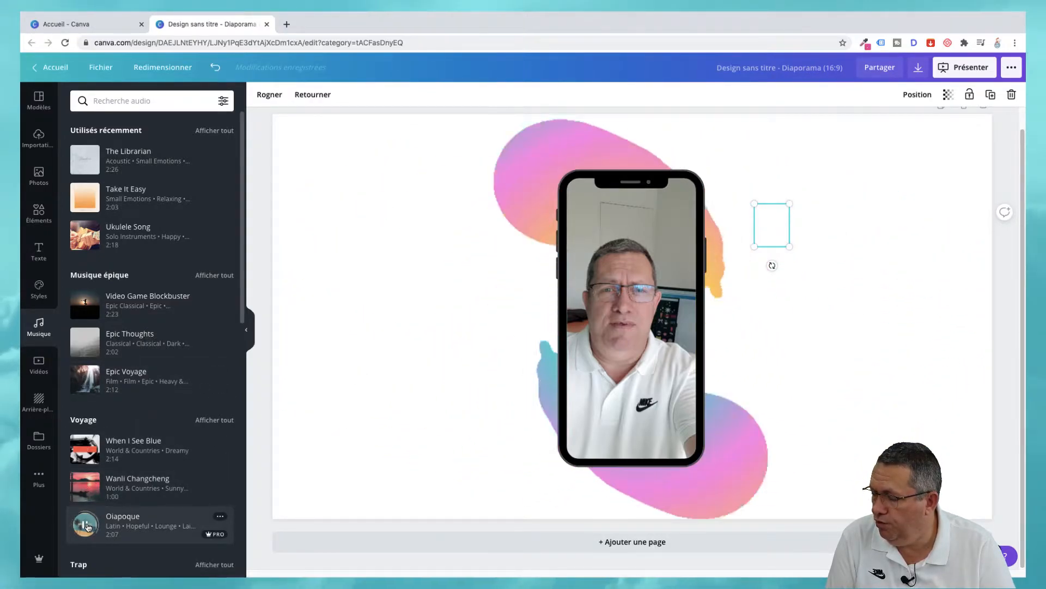
pyautogui.click(86, 525)
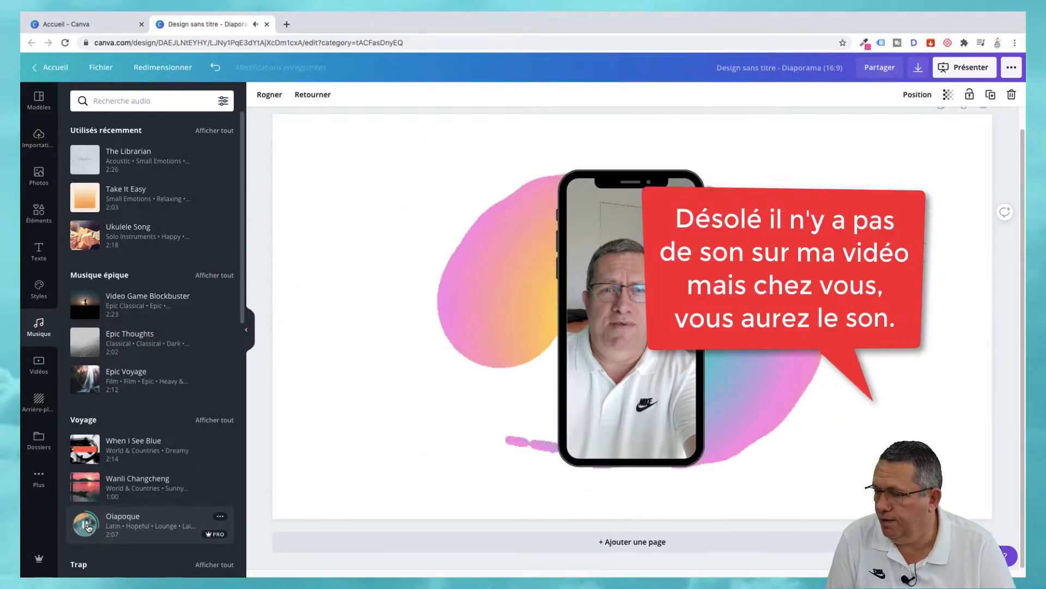
pyautogui.moveTo(117, 528); pyautogui.dragTo(260, 506)
pyautogui.moveTo(322, 484); pyautogui.dragTo(406, 456)
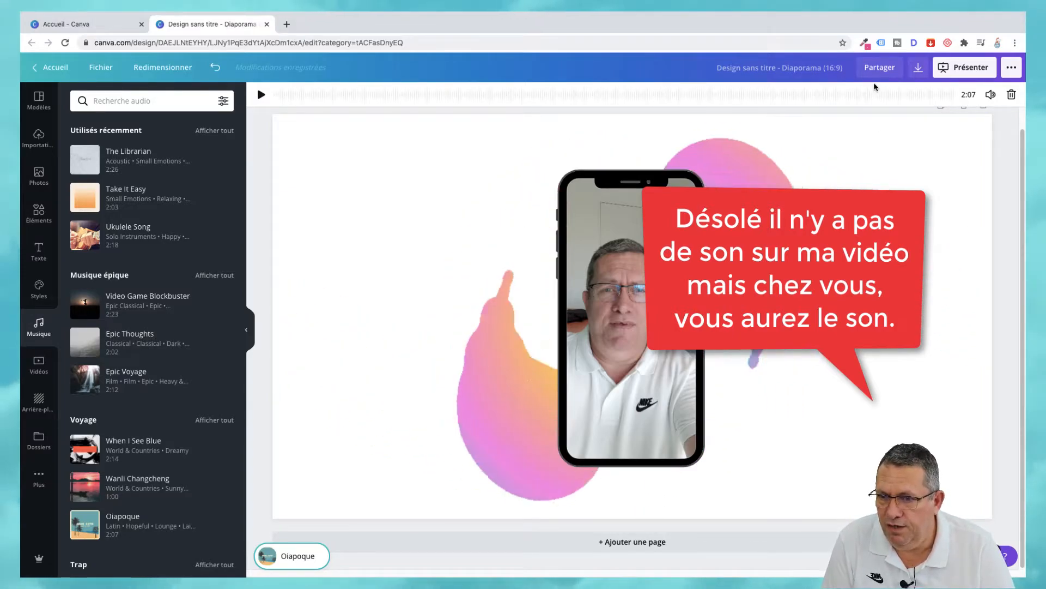
# Play back the page's Oiapoque music to hear its opening excerpt, and pause it.
pyautogui.press('space')
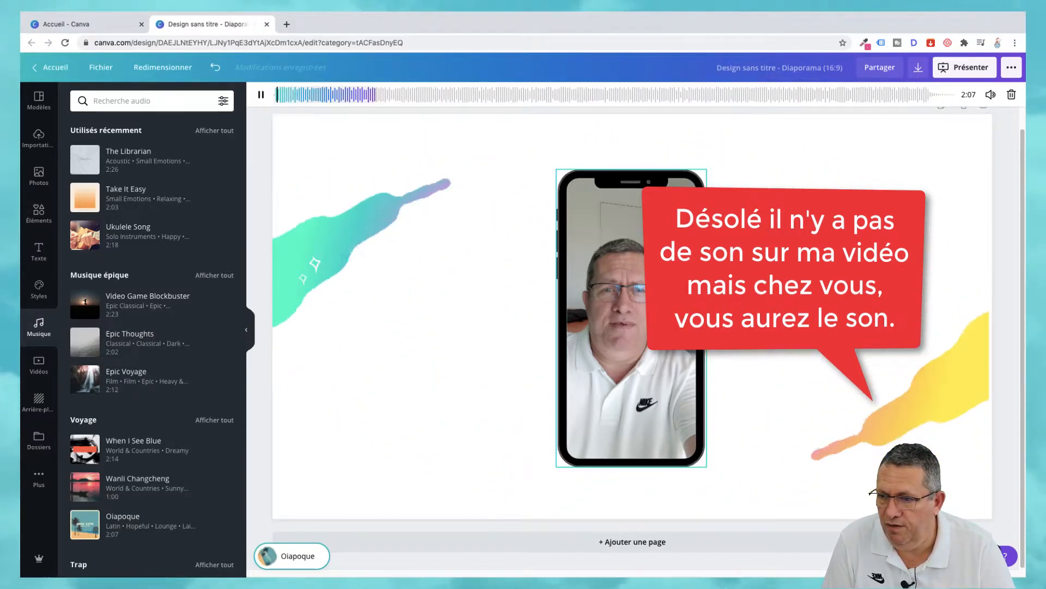
pyautogui.click(630, 512)
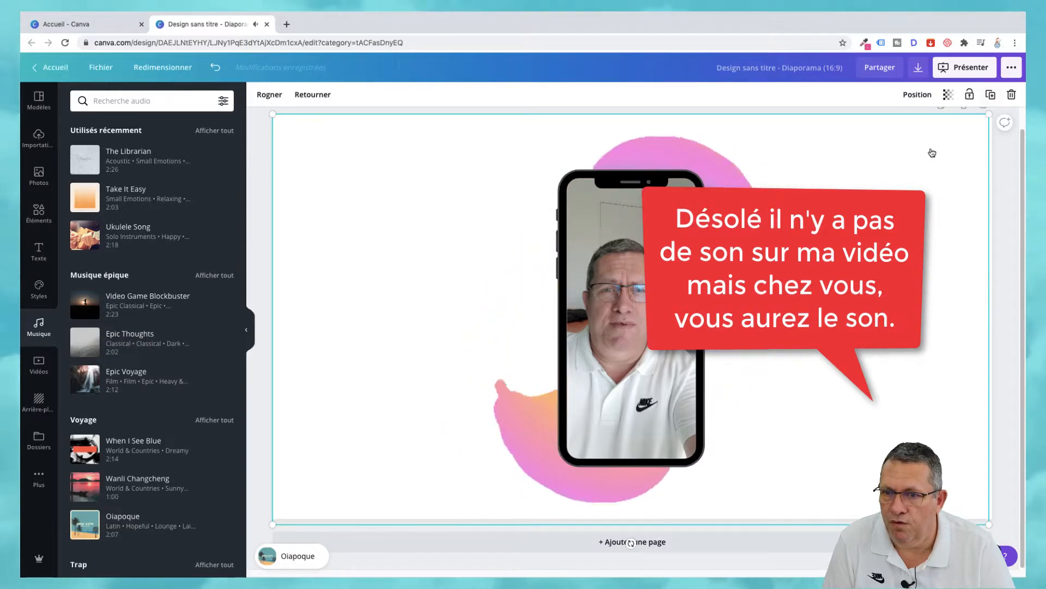
pyautogui.click(970, 68)
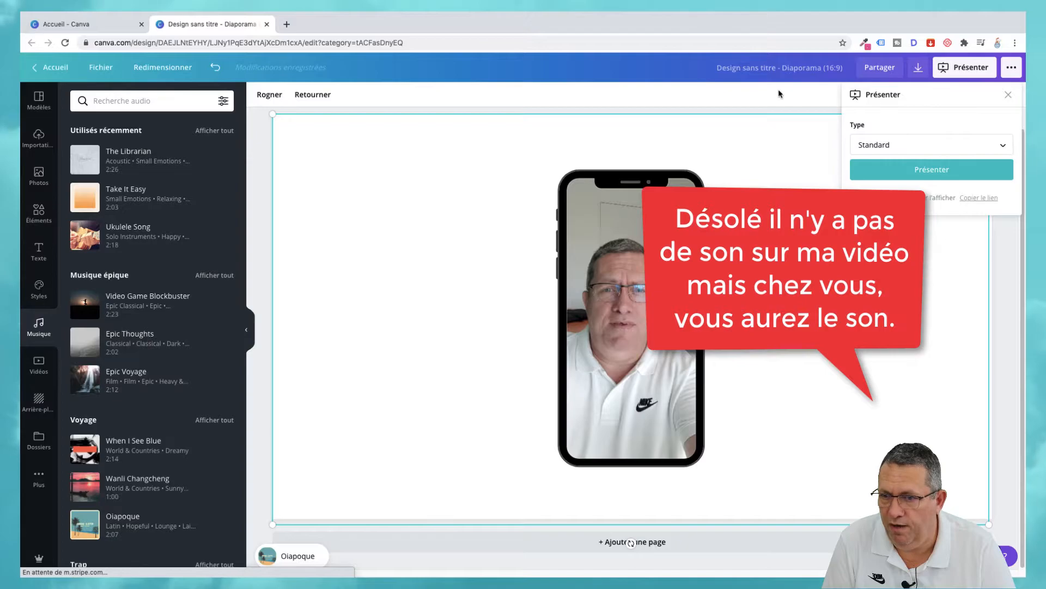
pyautogui.click(801, 113)
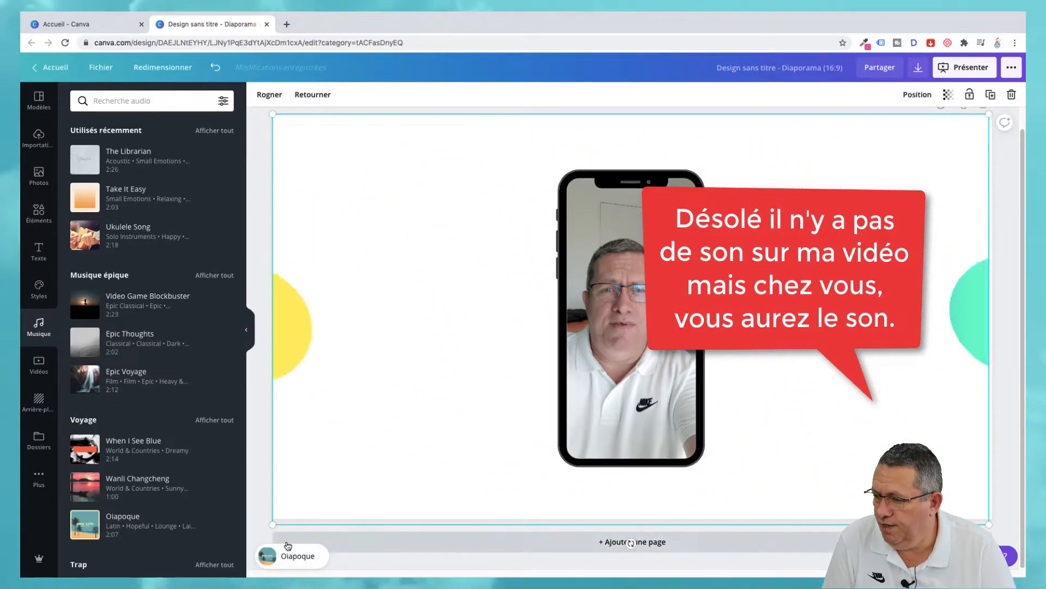
pyautogui.click(301, 556)
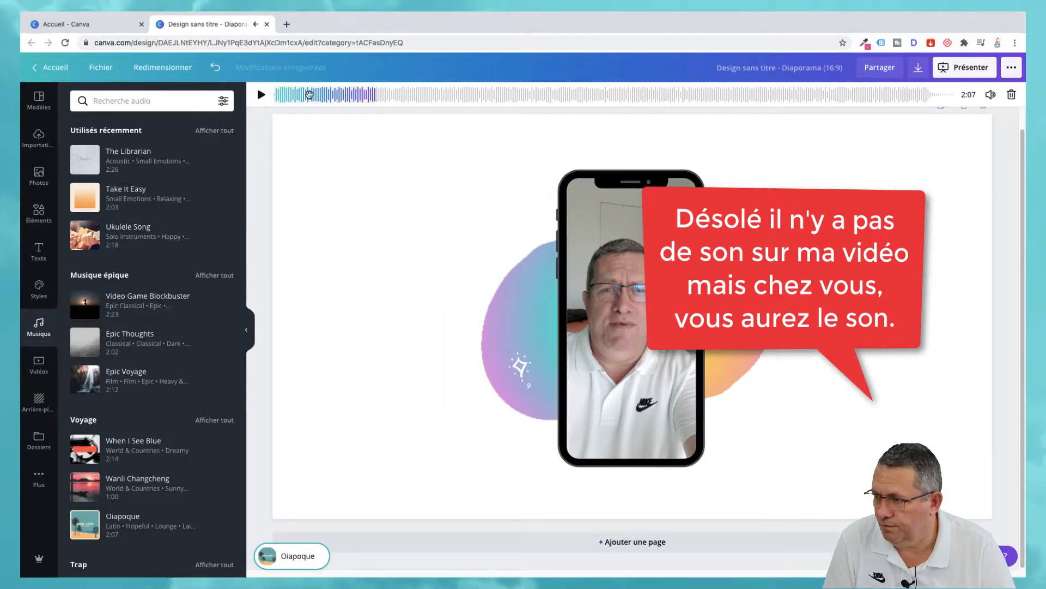
pyautogui.click(261, 95)
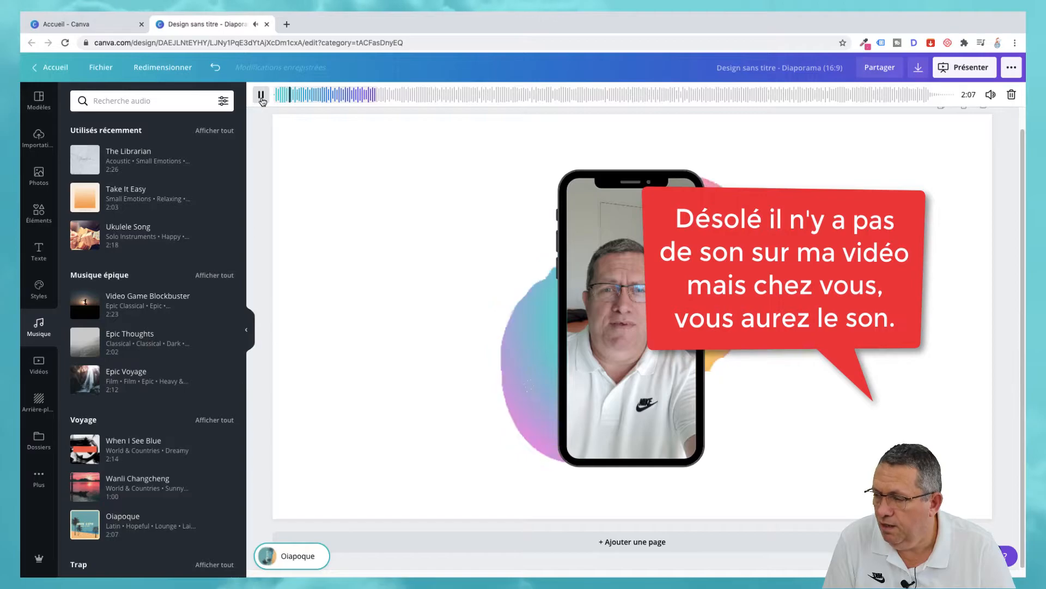
pyautogui.click(262, 95)
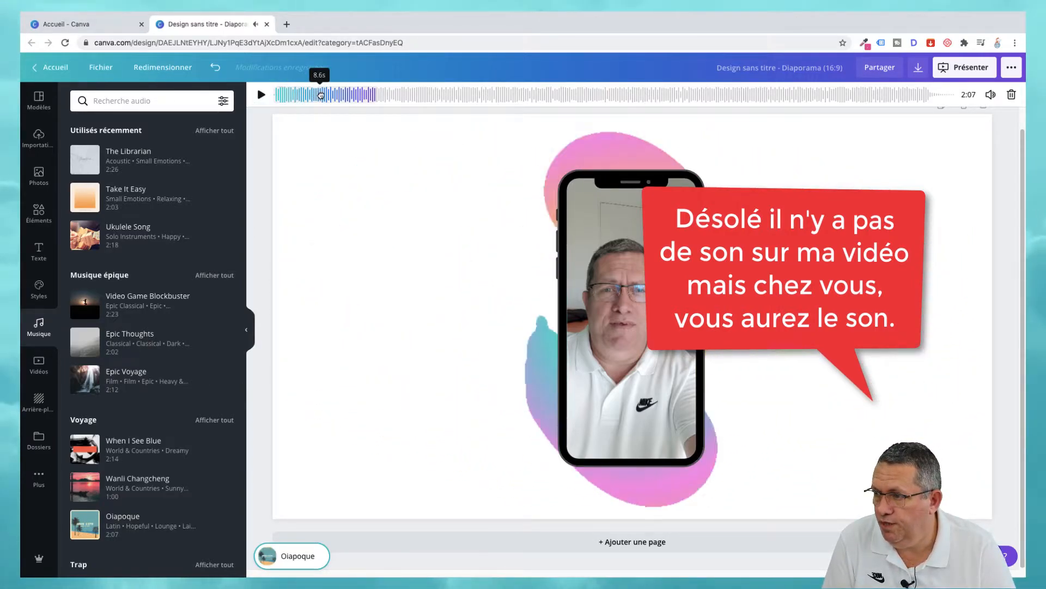
# Shift the Oiapoque excerpt so it starts about one fifth of the way into the song, and listen to it.
pyautogui.moveTo(319, 95); pyautogui.dragTo(457, 96)
pyautogui.click(262, 94)
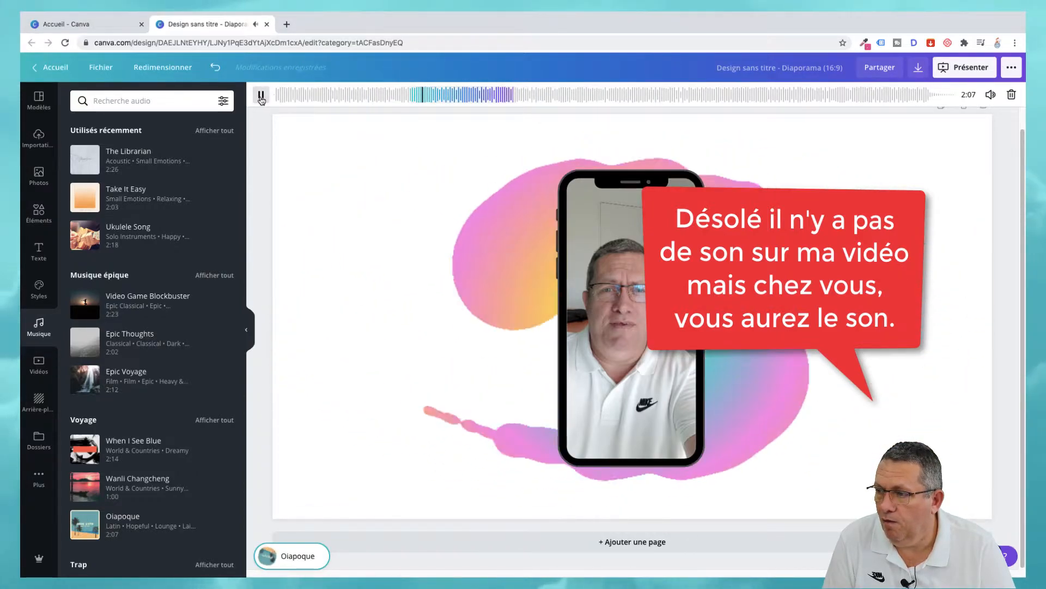
pyautogui.click(262, 96)
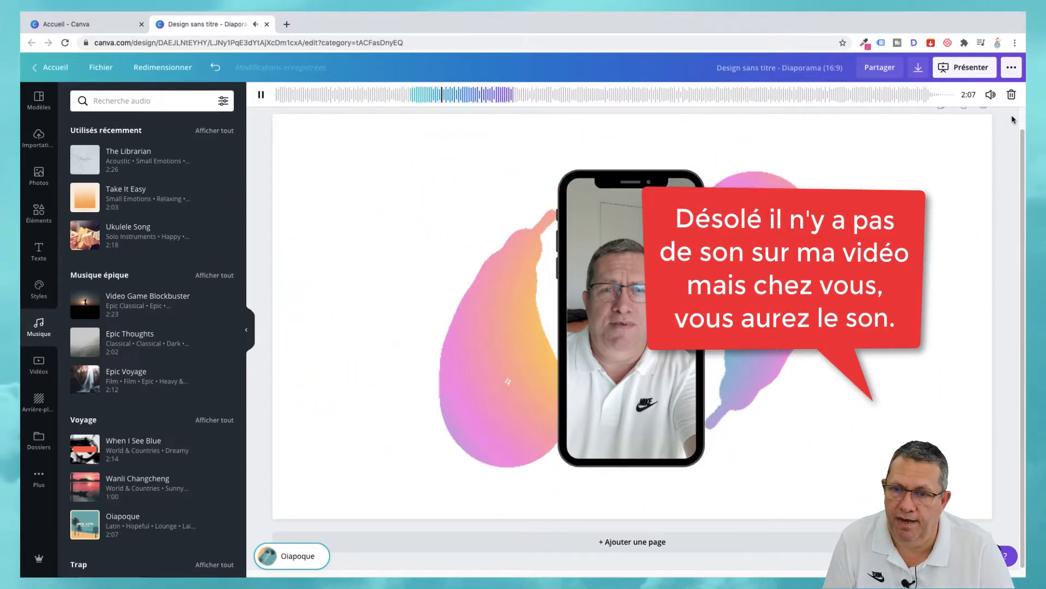
# Lower the Oiapoque track's volume to 24 and stop its playback.
pyautogui.click(990, 96)
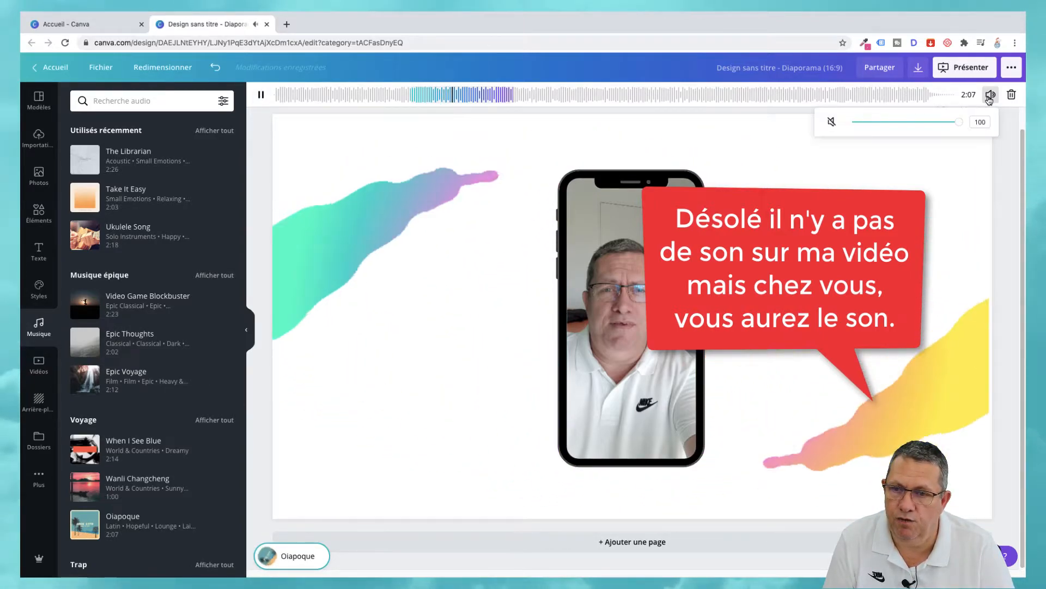
pyautogui.moveTo(962, 126); pyautogui.dragTo(876, 130)
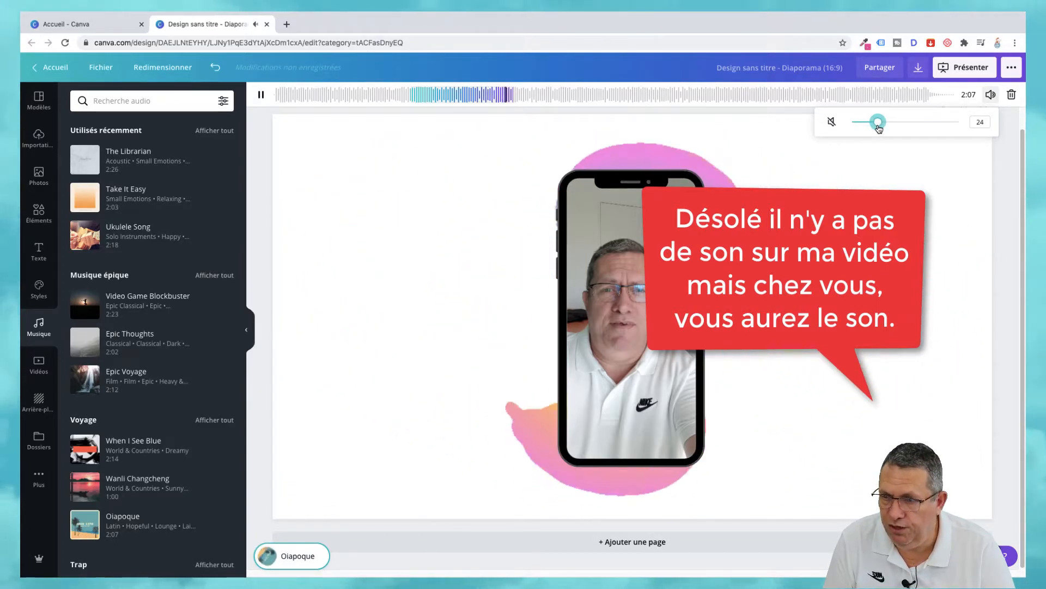
pyautogui.click(261, 95)
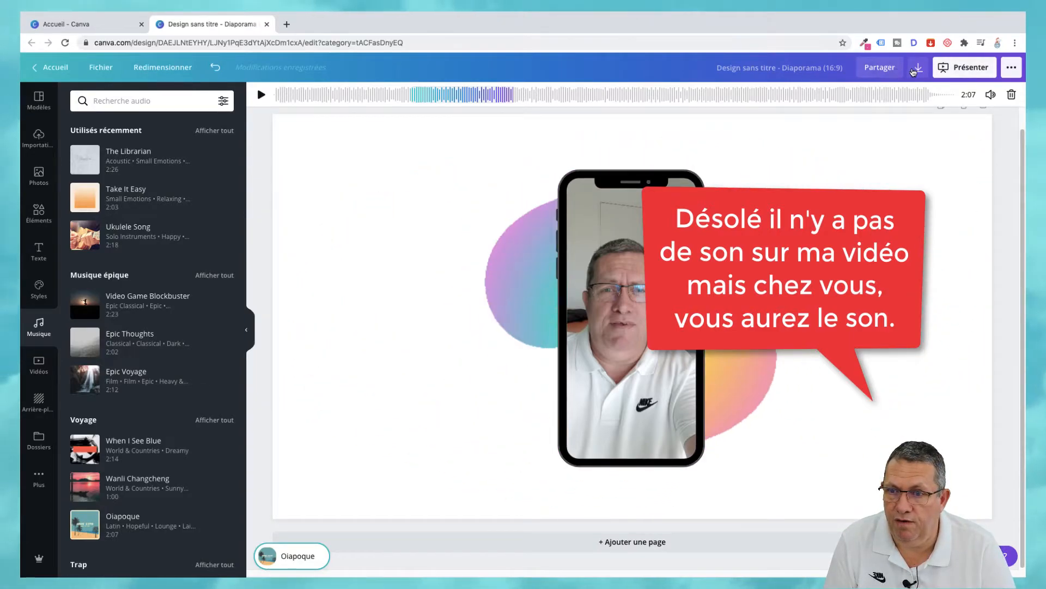
# Download the design as an MP4 video and reveal the downloaded file in Finder.
pyautogui.click(918, 69)
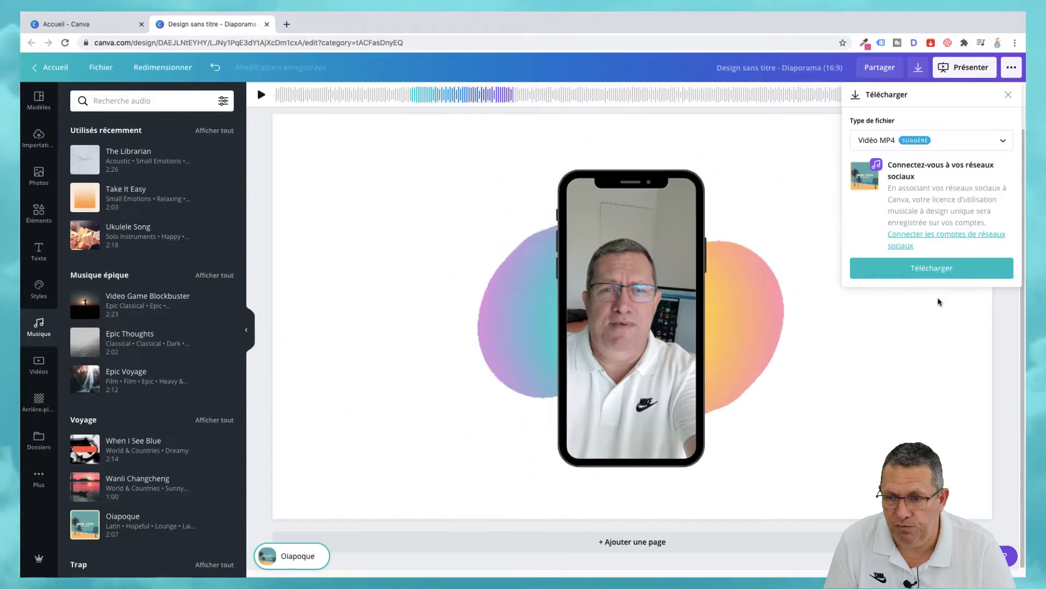
pyautogui.click(941, 277)
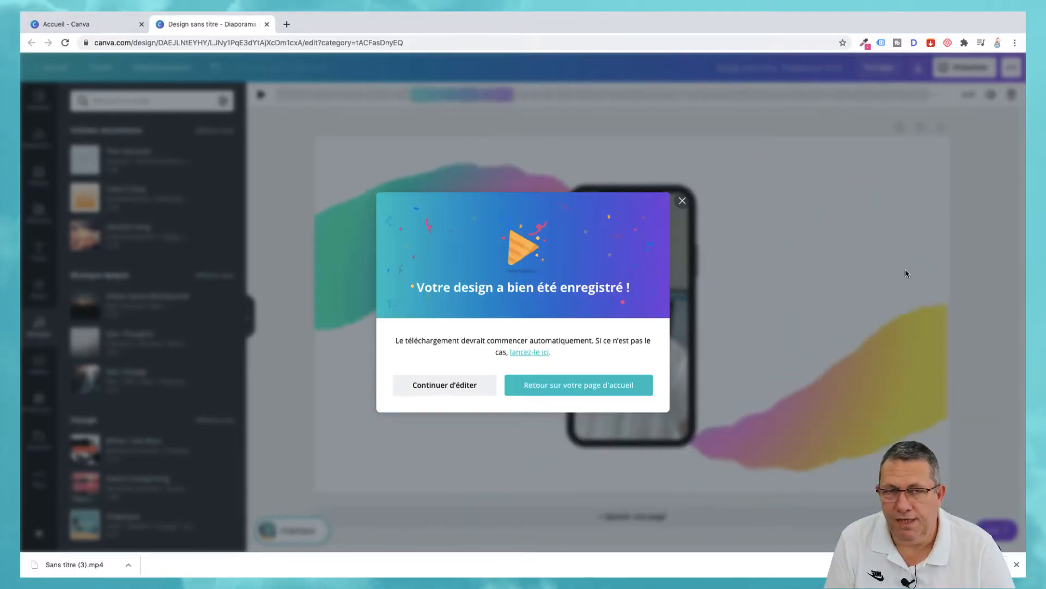
pyautogui.click(129, 566)
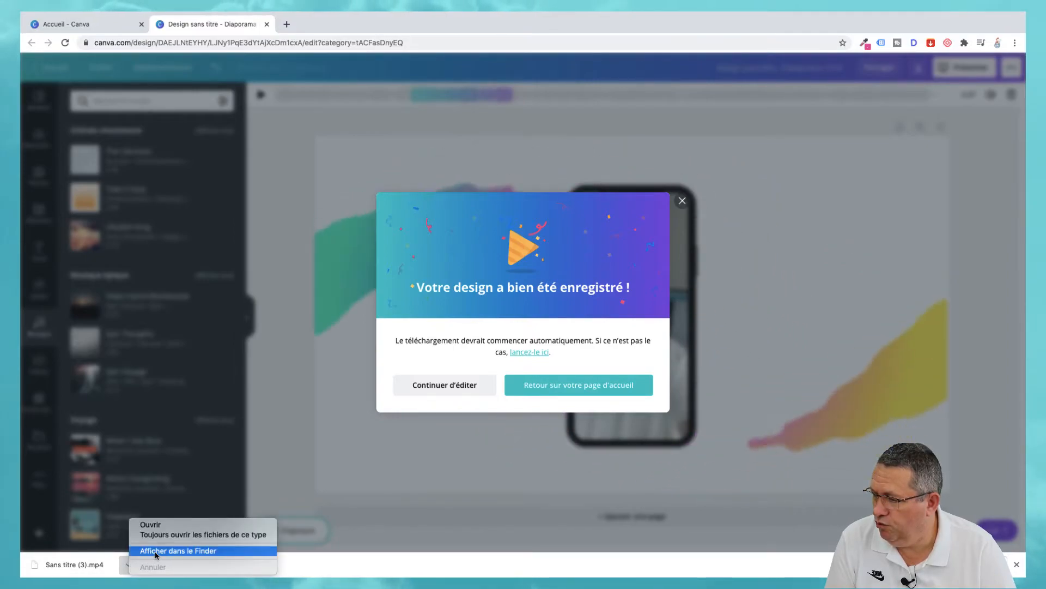
pyautogui.click(155, 552)
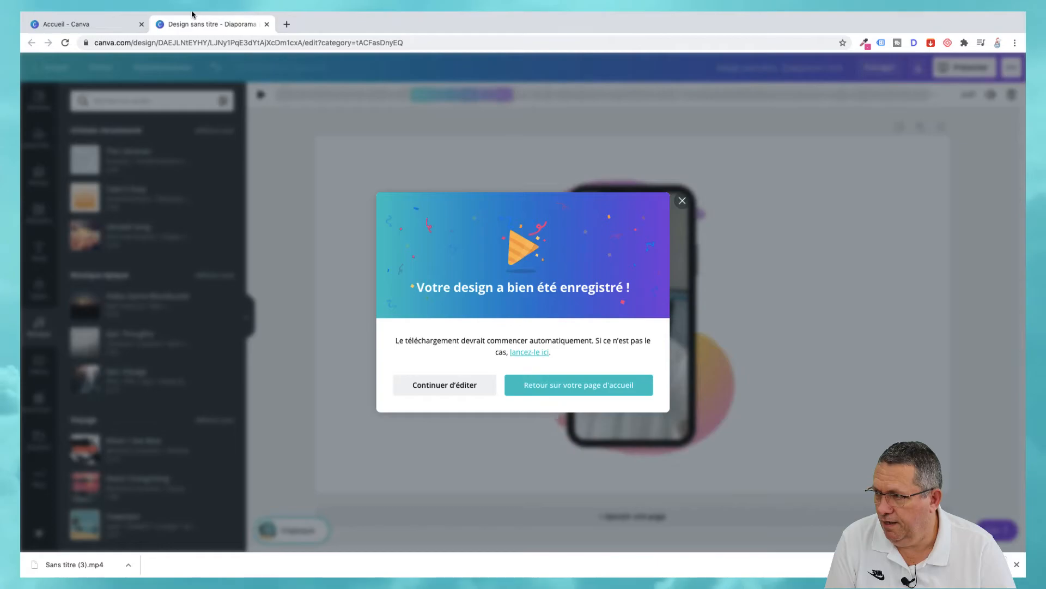
# Take the browser out of full screen and reposition its window on the desktop behind the Finder folder.
pyautogui.moveTo(99, 14)
pyautogui.click(51, 29)
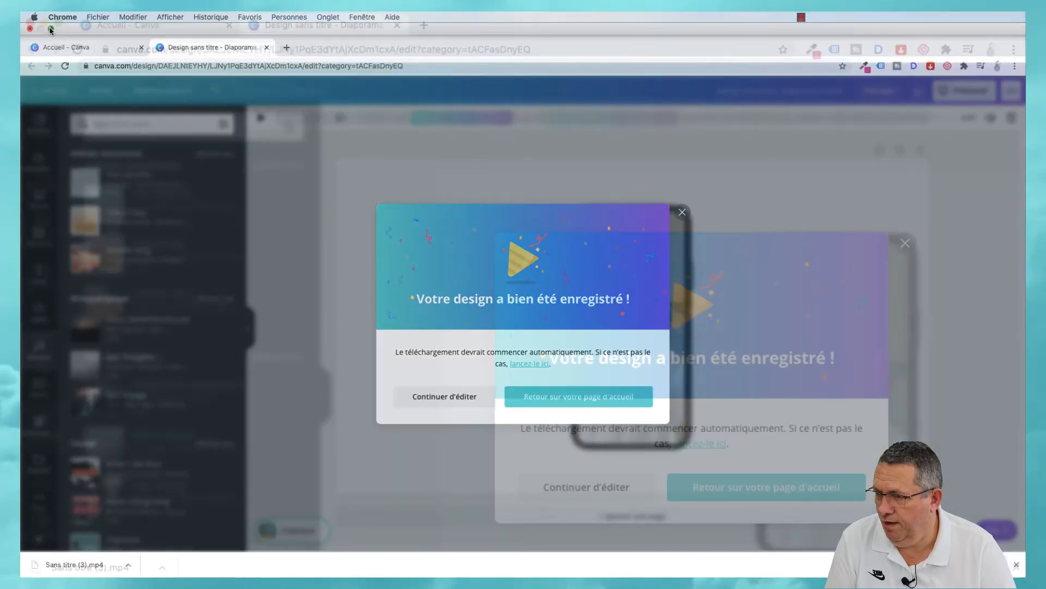
pyautogui.moveTo(338, 68); pyautogui.dragTo(392, 93)
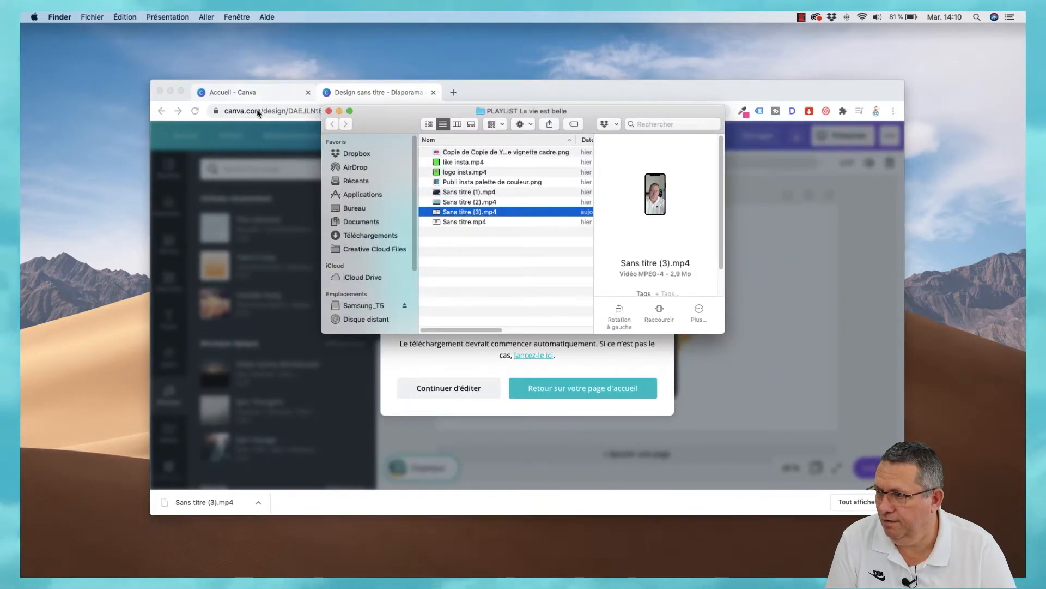
# Move the browser window clear of the Finder list and open Sans titre (3).mp4 in QuickTime Player to watch it.
pyautogui.click(182, 91)
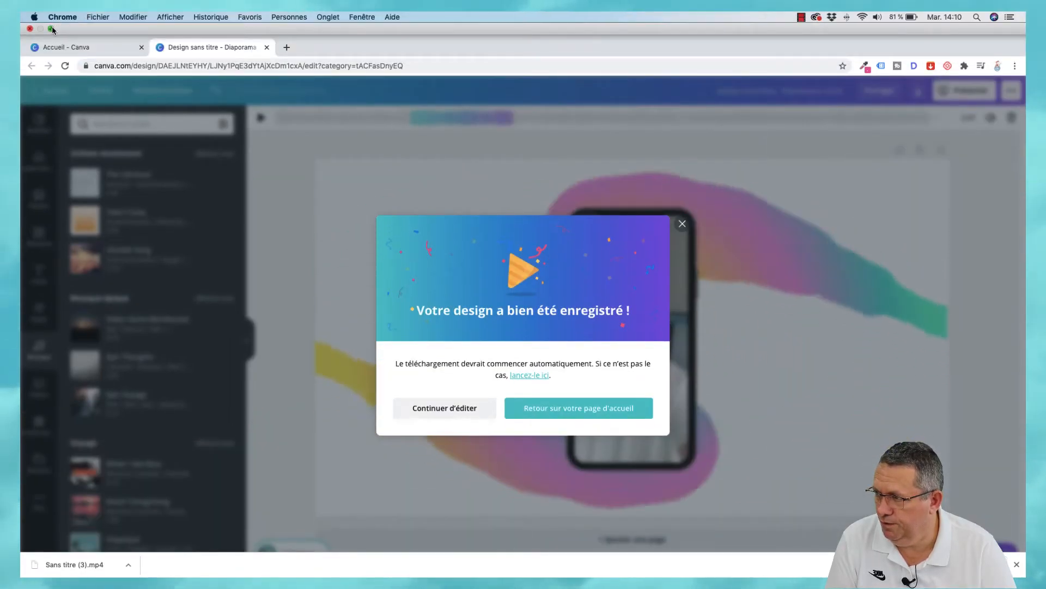
pyautogui.click(52, 29)
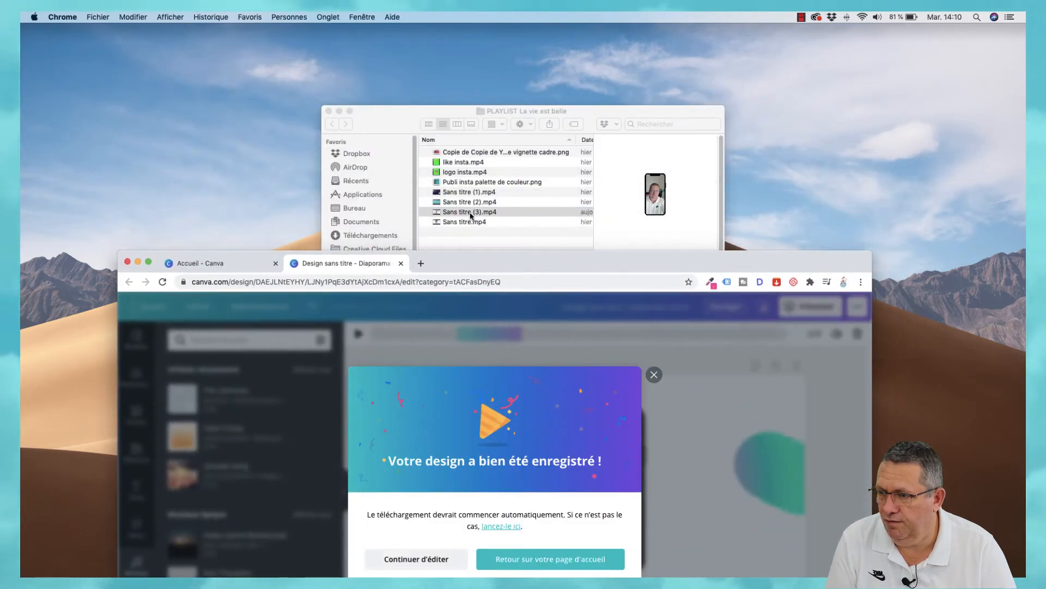
pyautogui.rightClick(471, 216)
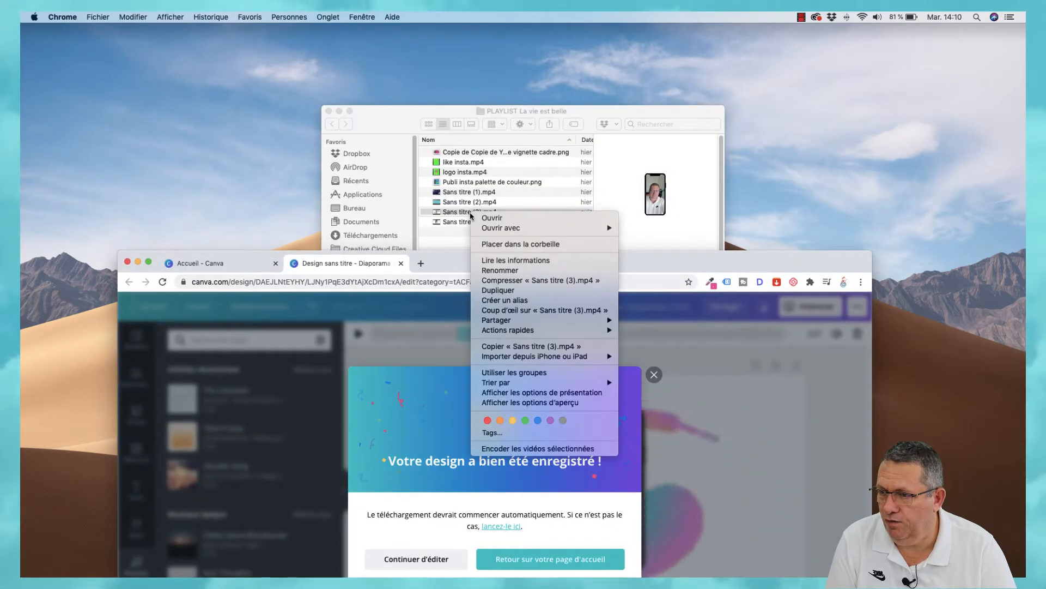
pyautogui.click(627, 230)
pyautogui.moveTo(409, 272)
pyautogui.mouseDown()
pyautogui.moveTo(385, 224)
pyautogui.moveTo(406, 83)
pyautogui.mouseUp()
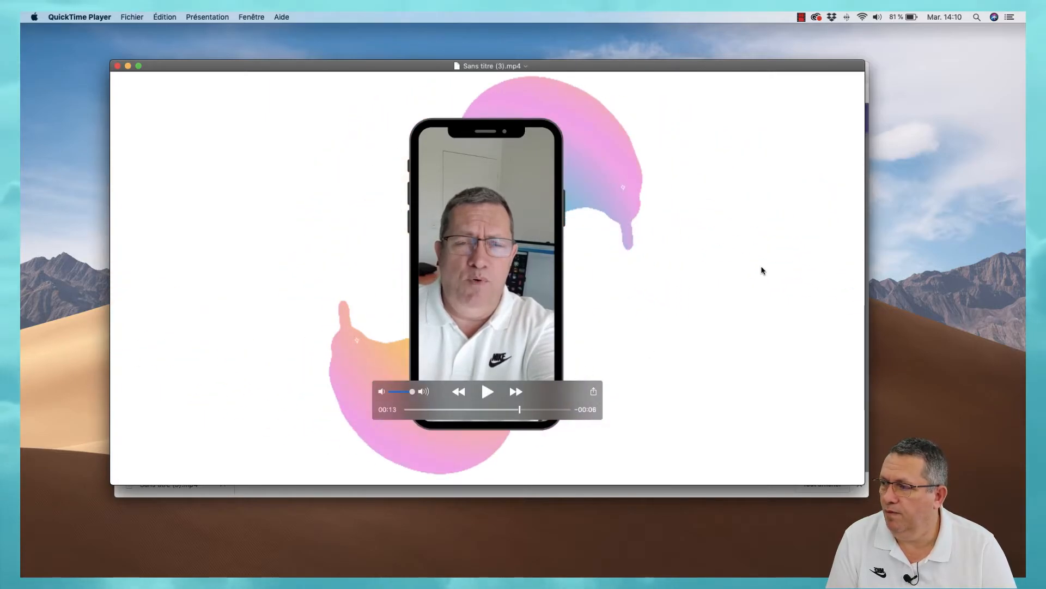
# Close the QuickTime video and return to the Canva design in full screen, dismissing the download confirmation.
pyautogui.click(117, 67)
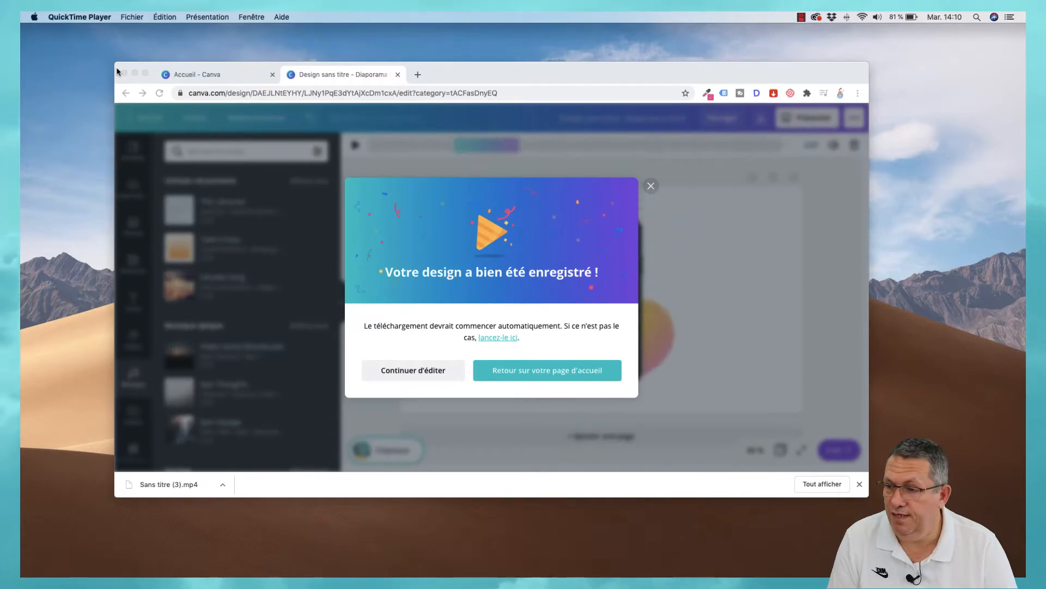
pyautogui.click(145, 73)
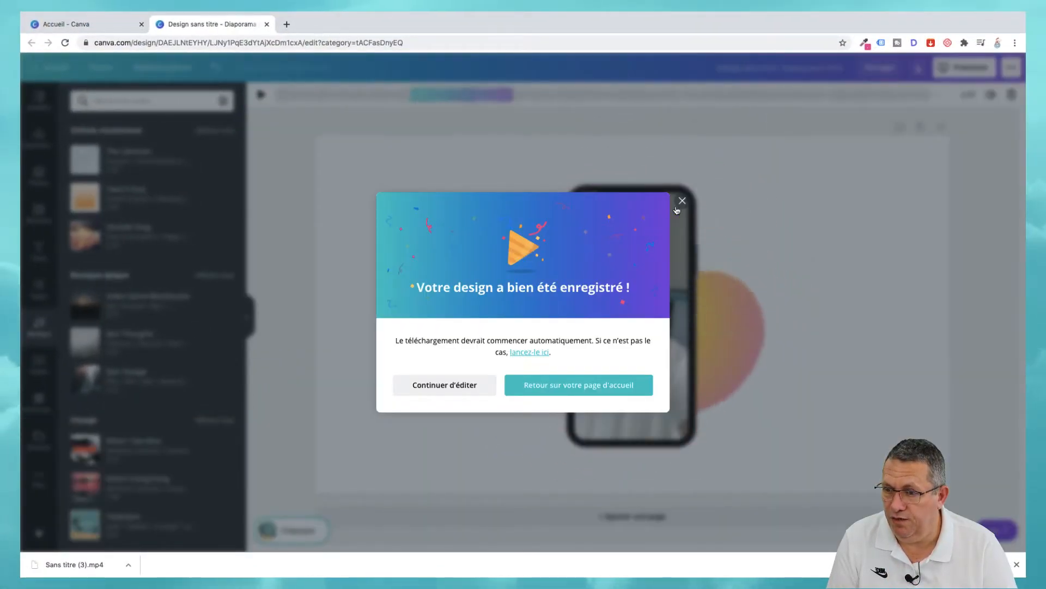
pyautogui.click(682, 202)
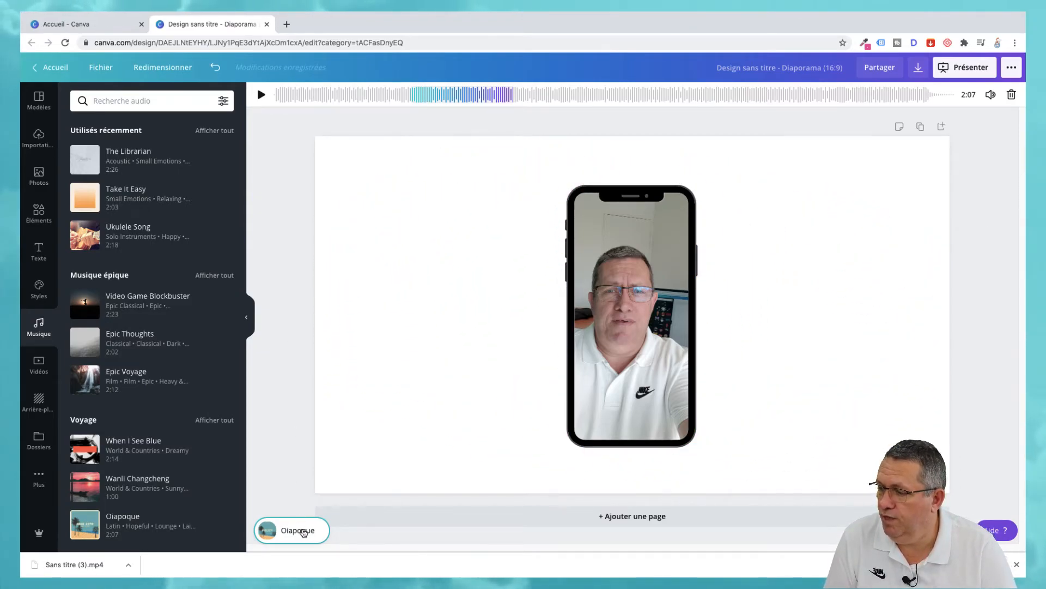
# Listen briefly to the Oiapoque track and set its volume to 0.
pyautogui.press('space')
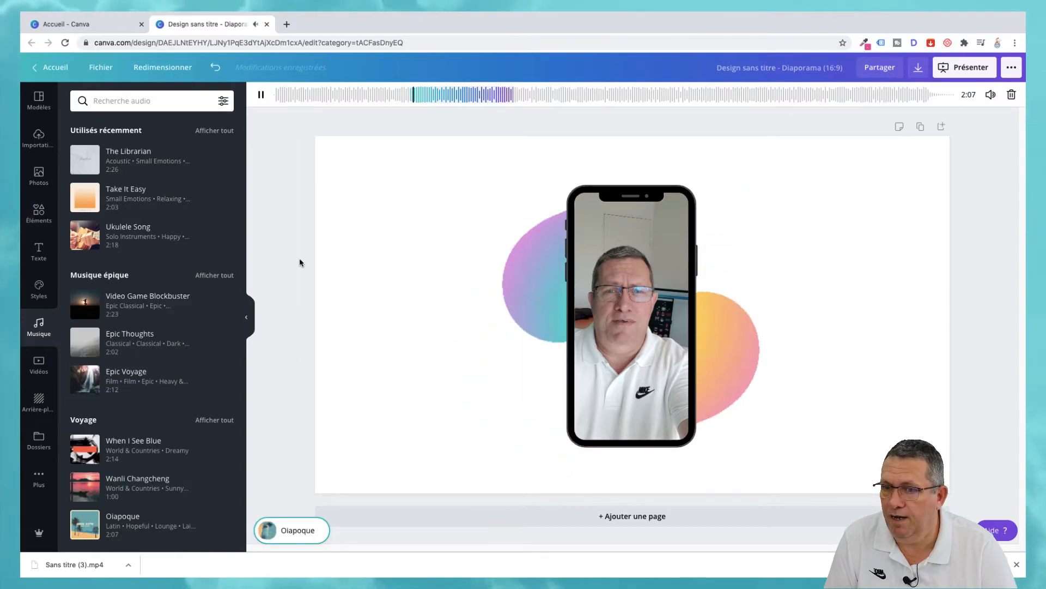
pyautogui.click(261, 94)
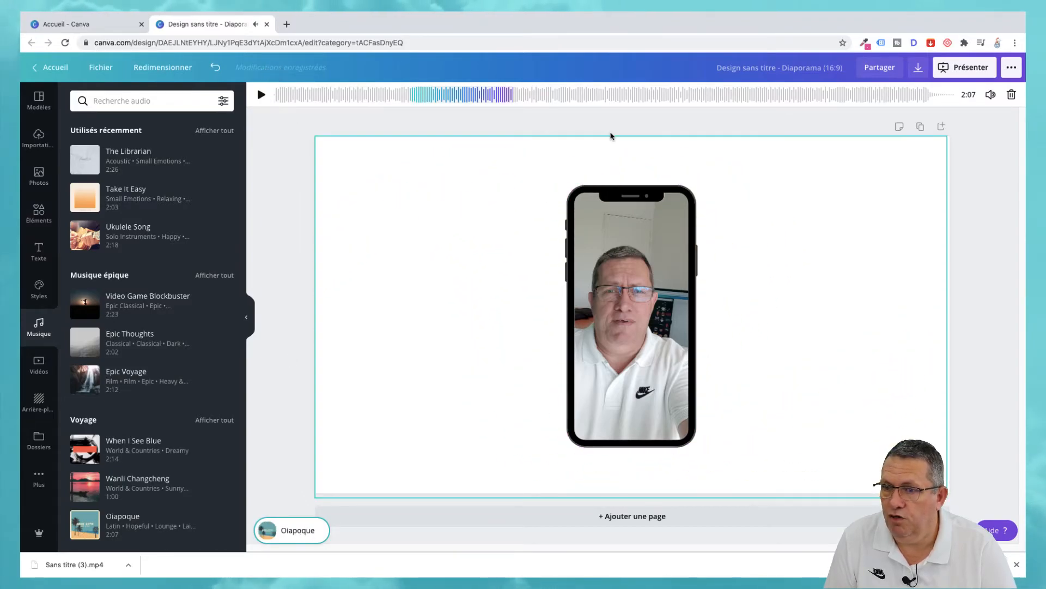
pyautogui.click(990, 94)
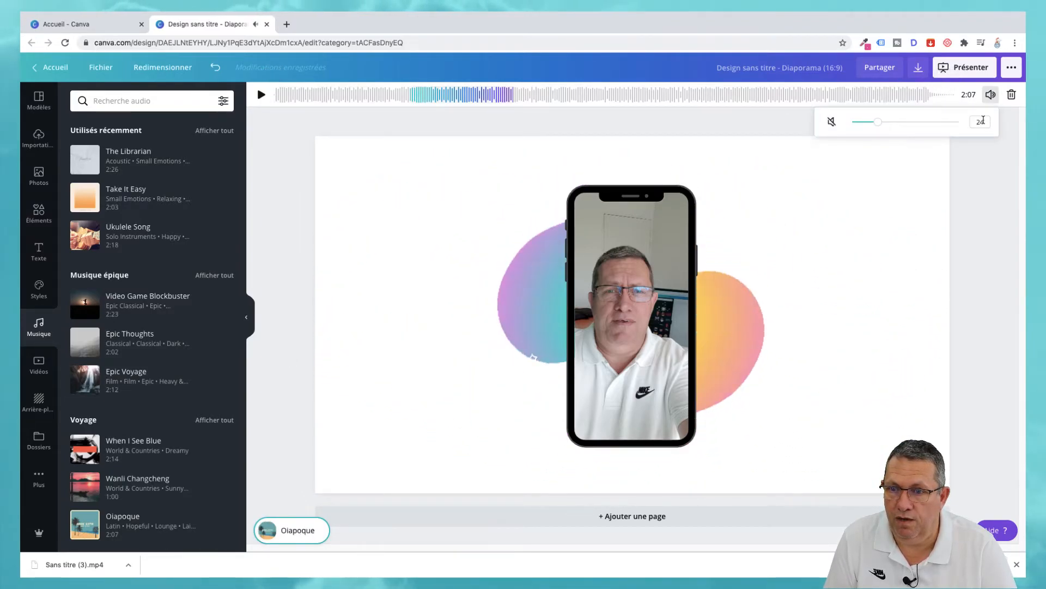
pyautogui.click(881, 122)
pyautogui.moveTo(880, 123); pyautogui.dragTo(835, 123)
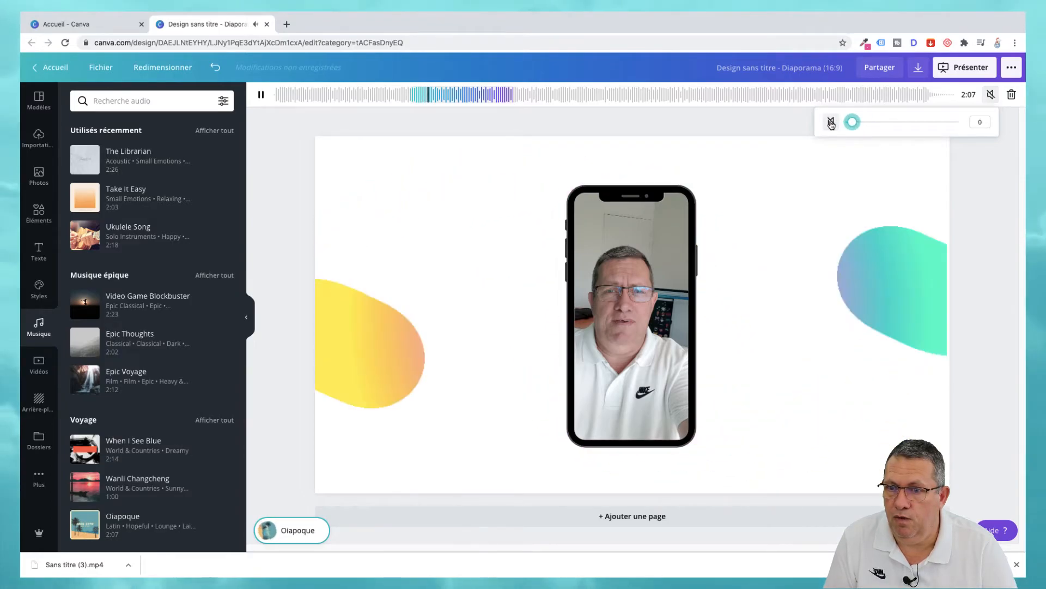
pyautogui.press('Escape')
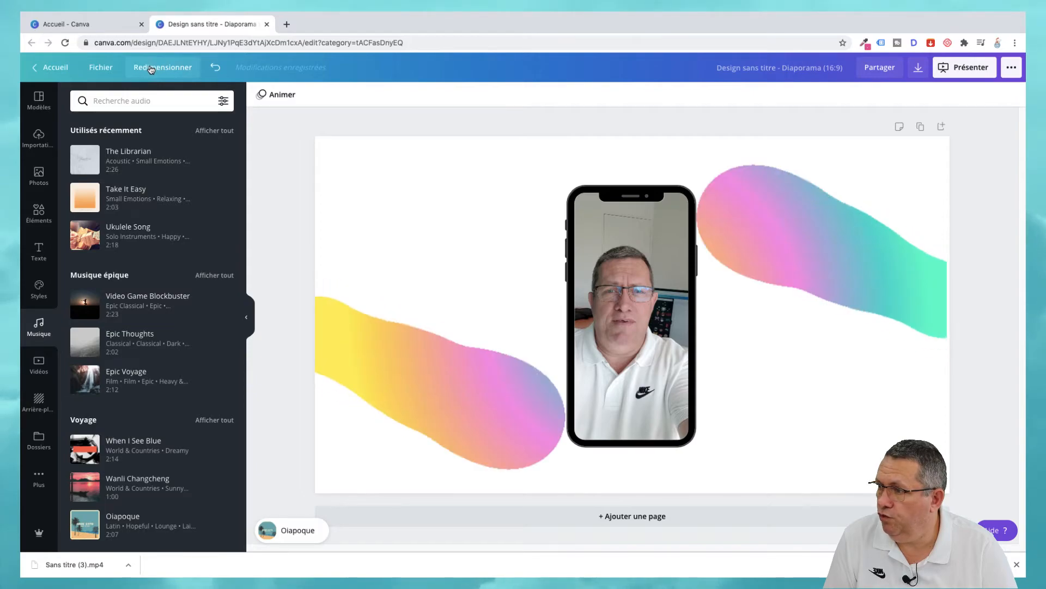
# Create a copy of the design resized to Publication Instagram (1080 × 1080 px) and preview the copy.
pyautogui.click(155, 68)
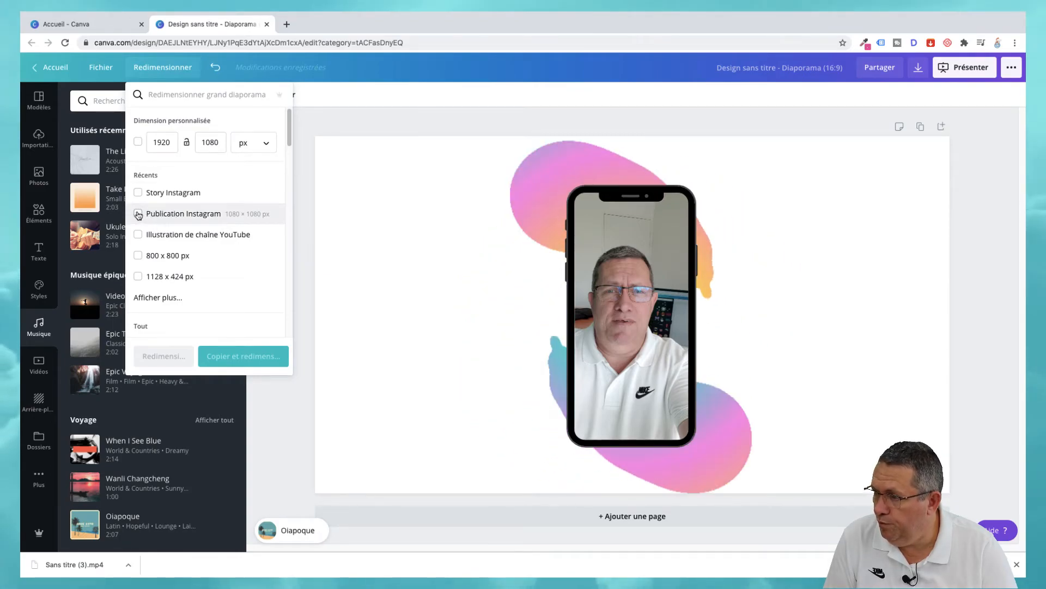
pyautogui.click(139, 215)
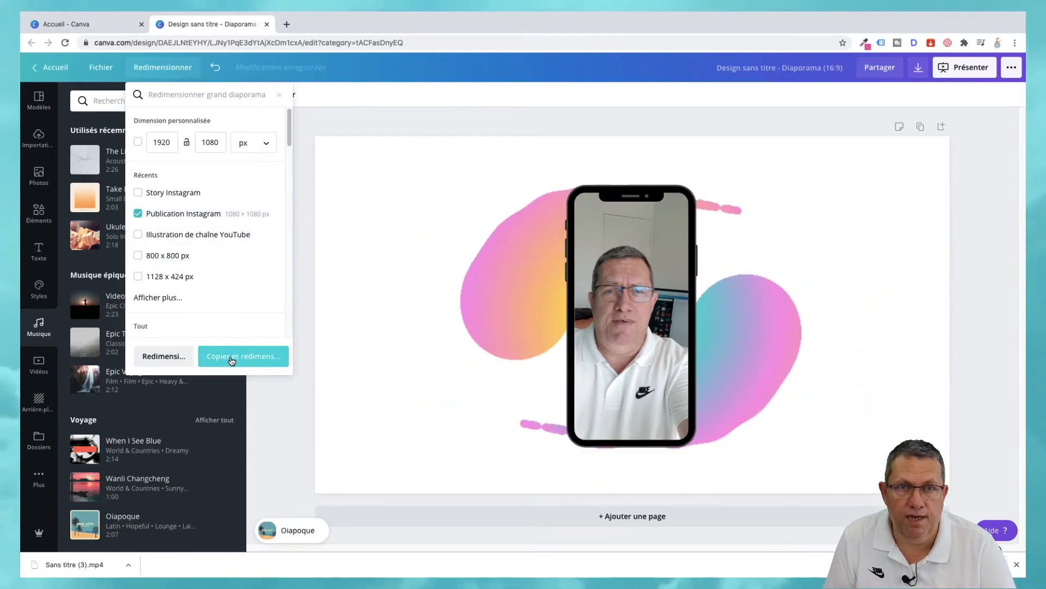
pyautogui.click(232, 359)
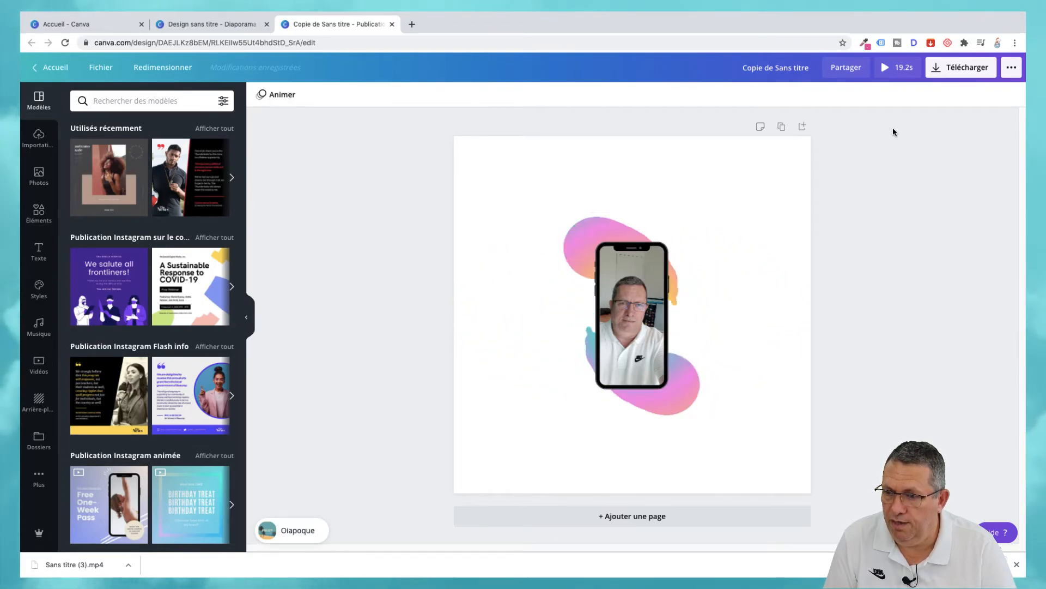
pyautogui.click(889, 73)
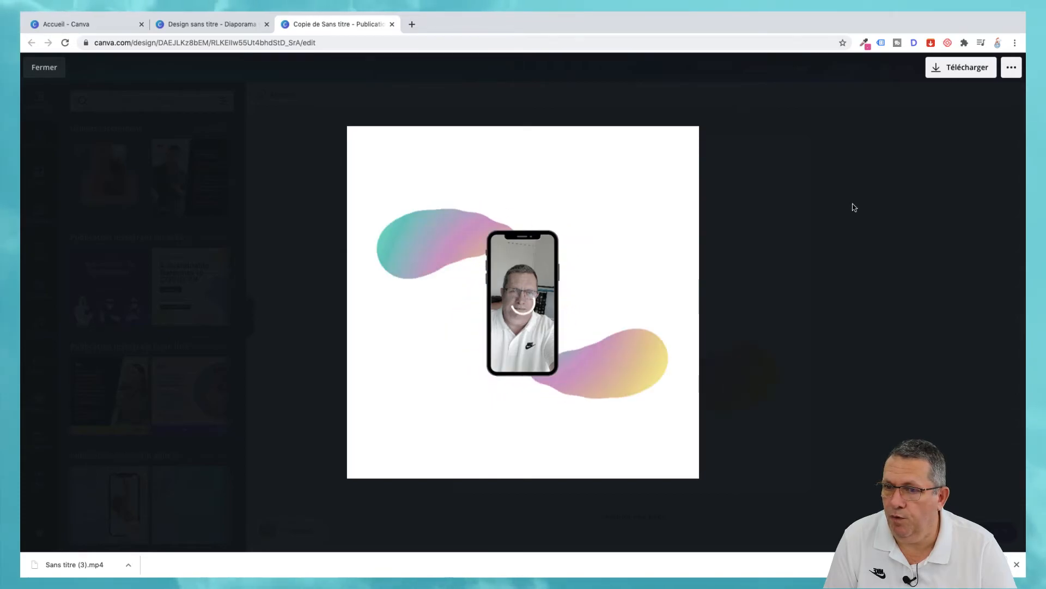
pyautogui.press('Escape')
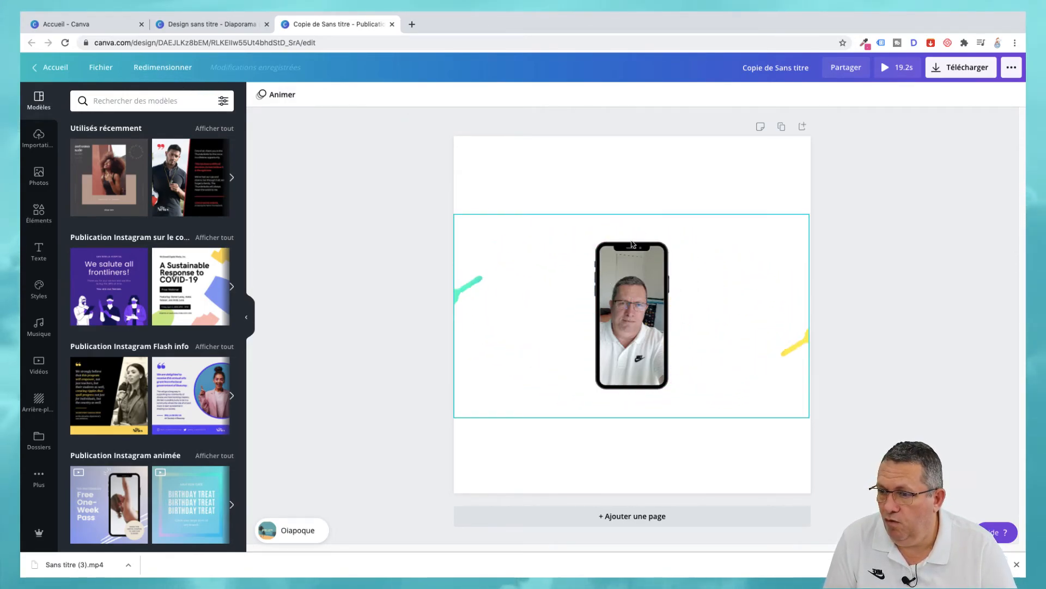
# Enlarge the smartphone video frame on the square page to about 70% of the page height, keeping it centred.
pyautogui.click(659, 241)
pyautogui.moveTo(661, 238); pyautogui.dragTo(703, 191)
pyautogui.moveTo(595, 388); pyautogui.dragTo(552, 433)
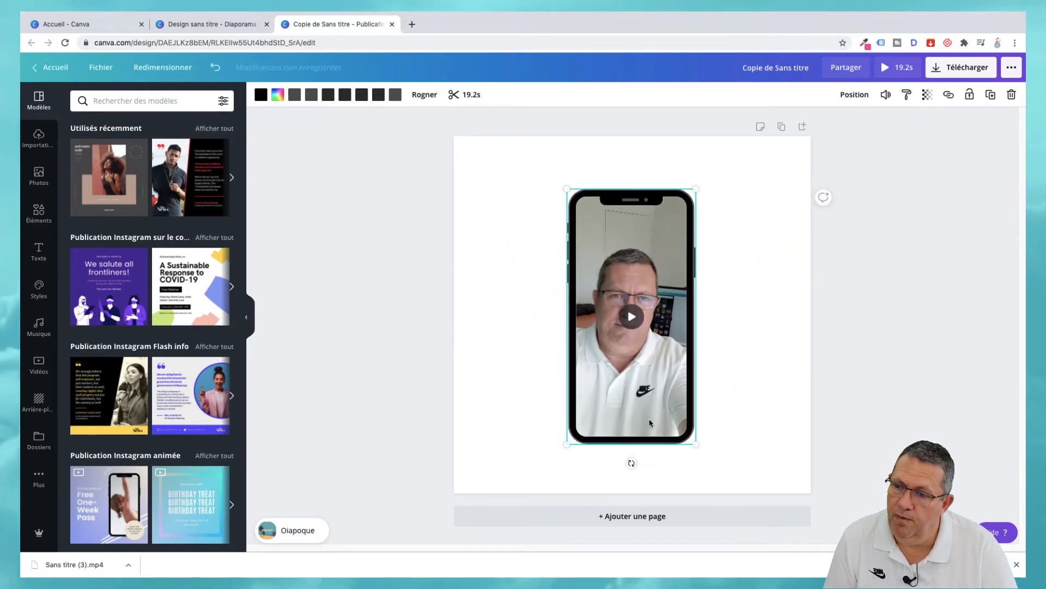
pyautogui.click(918, 281)
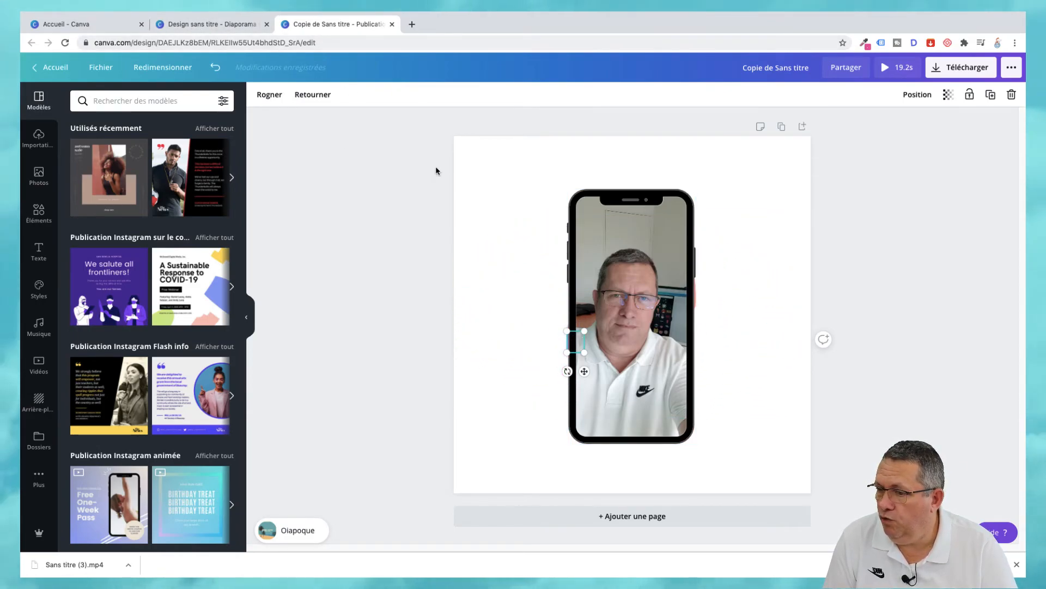
# Create a copy of the square design resized to Story Instagram (1080 × 1920 px).
pyautogui.click(164, 67)
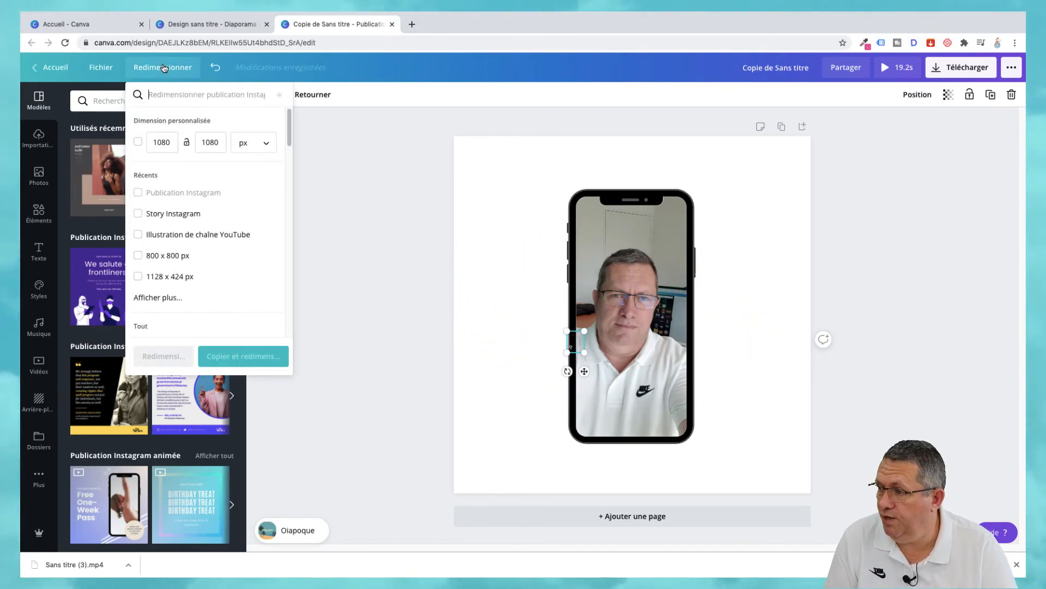
pyautogui.click(139, 216)
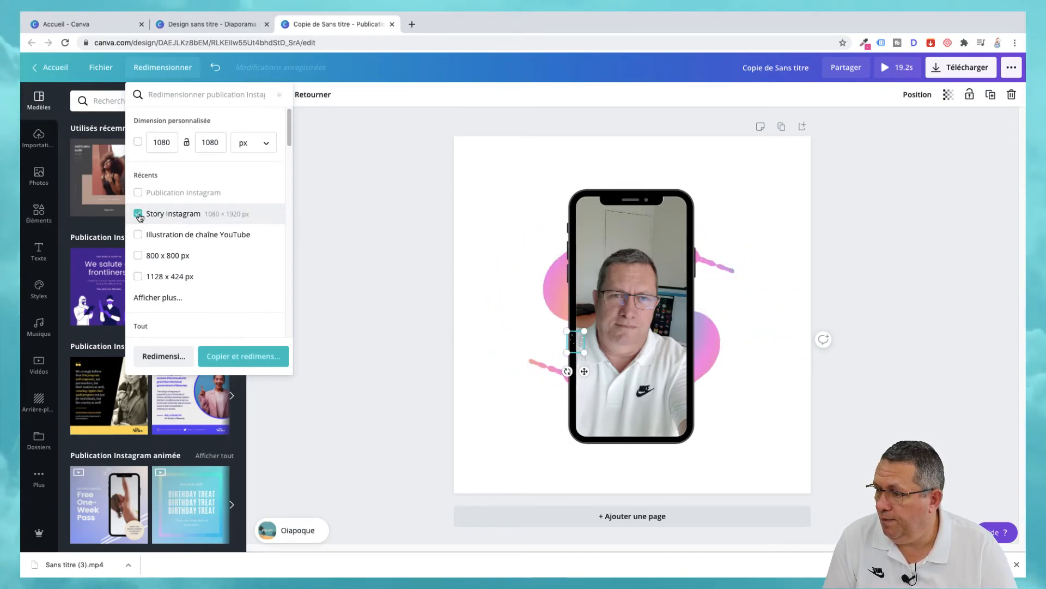
pyautogui.click(245, 359)
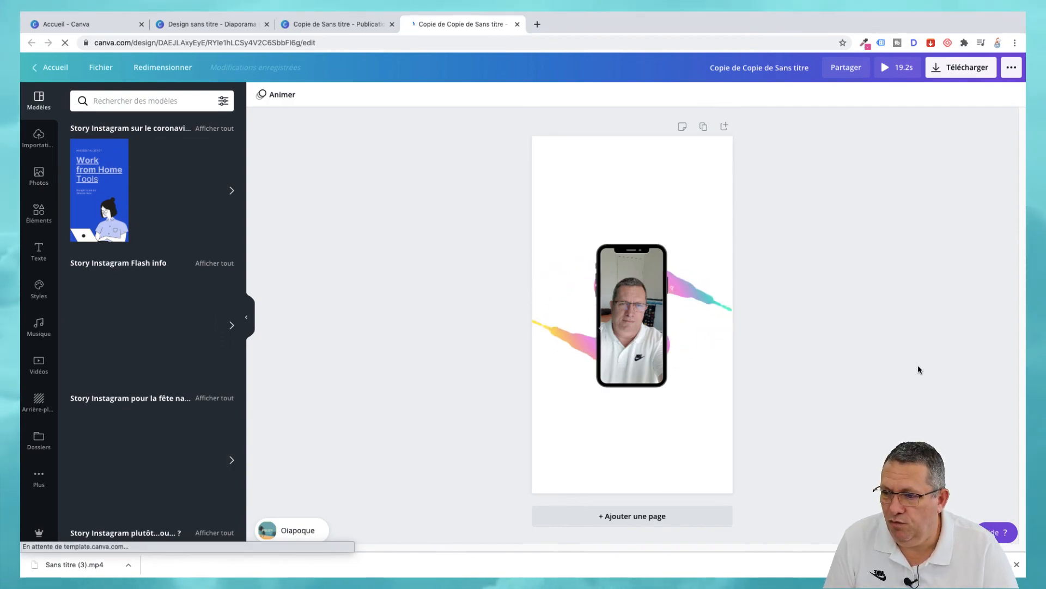
# Nudge the small sticker at the smartphone's left edge on the story page and deselect it.
pyautogui.click(595, 331)
pyautogui.moveTo(594, 332); pyautogui.dragTo(597, 335)
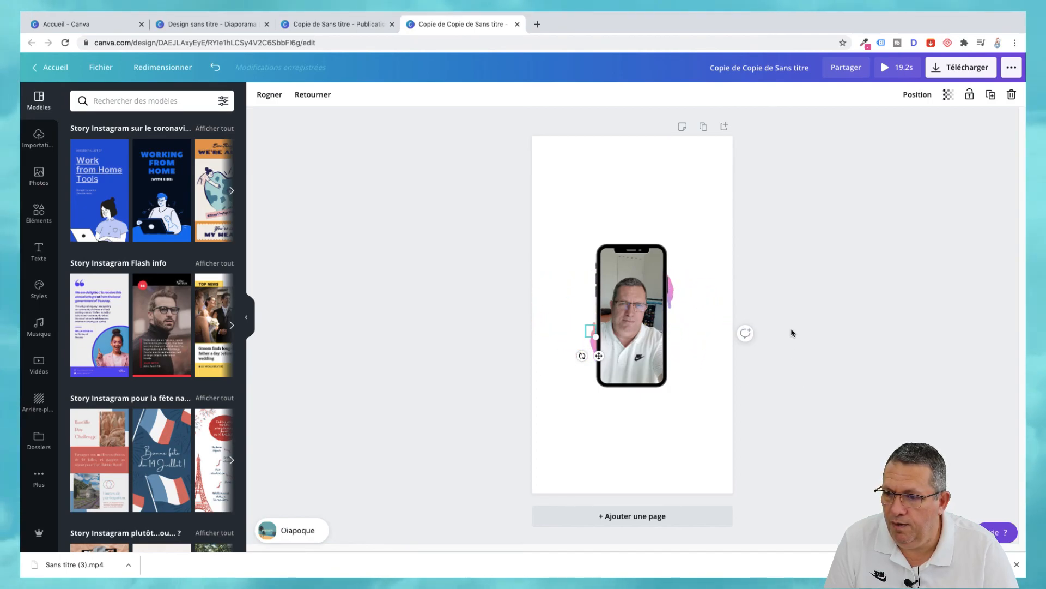
pyautogui.click(851, 368)
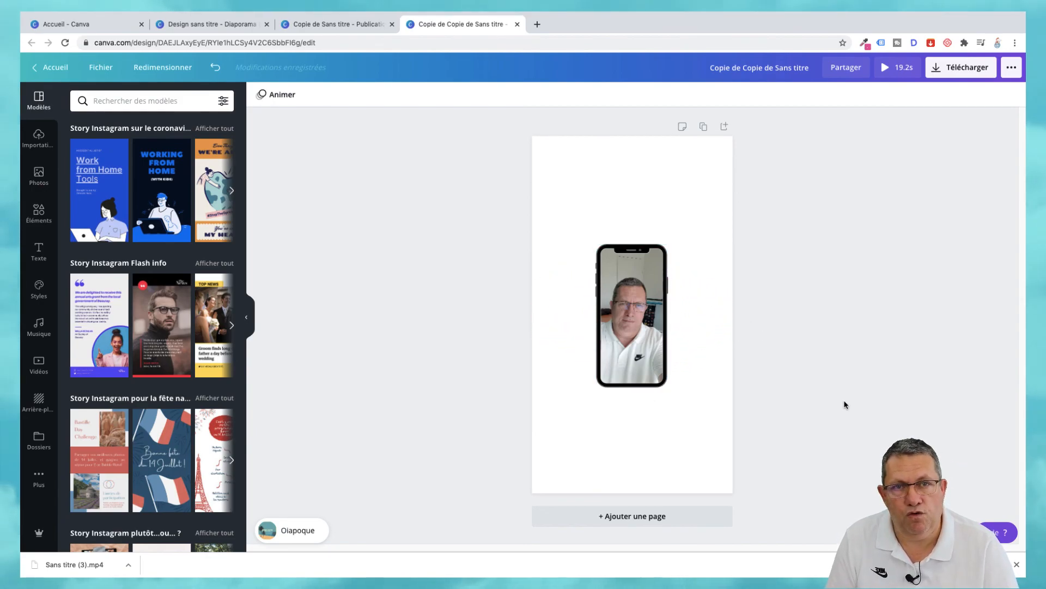